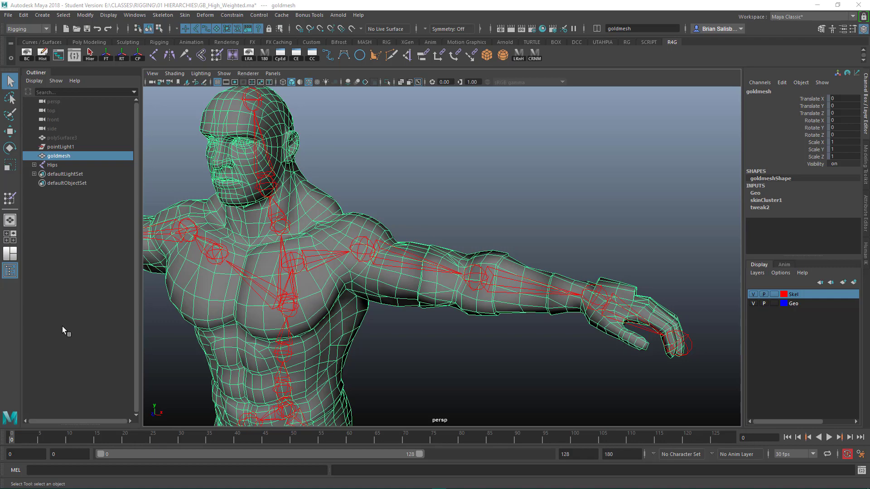
Test the wrist deformation by twisting the left hand joint to about 135° in Rotate X, reset it and deselect
right_click_drag(488, 163, 464, 168, "alt")
left_click_drag(465, 170, 507, 209, "alt")
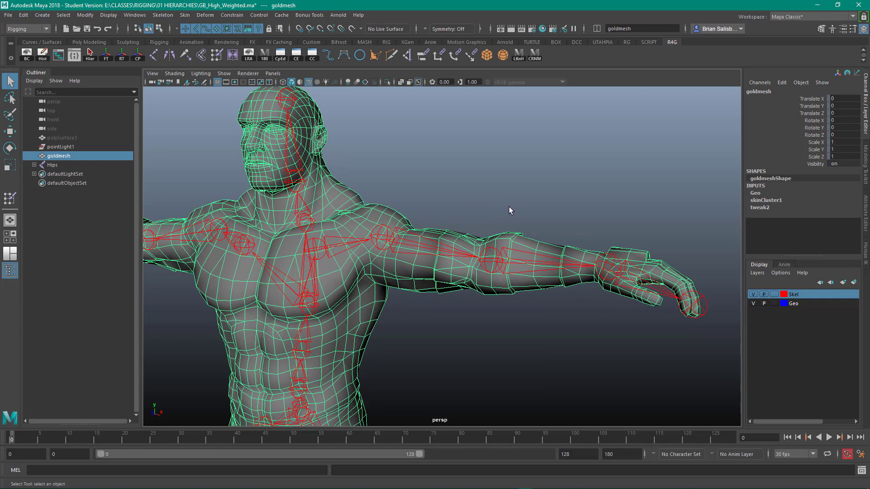
left_click_drag(471, 216, 450, 210, "alt")
middle_click_drag(450, 209, 449, 195, "alt")
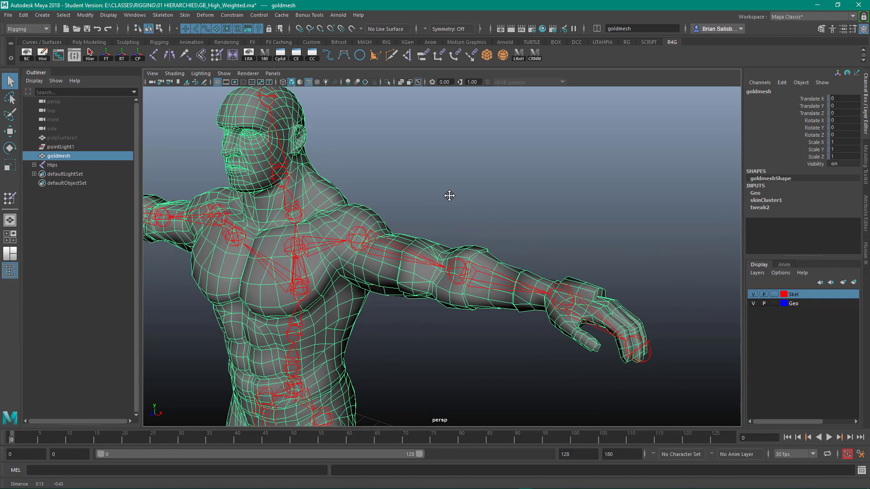
left_click(562, 296)
key("e")
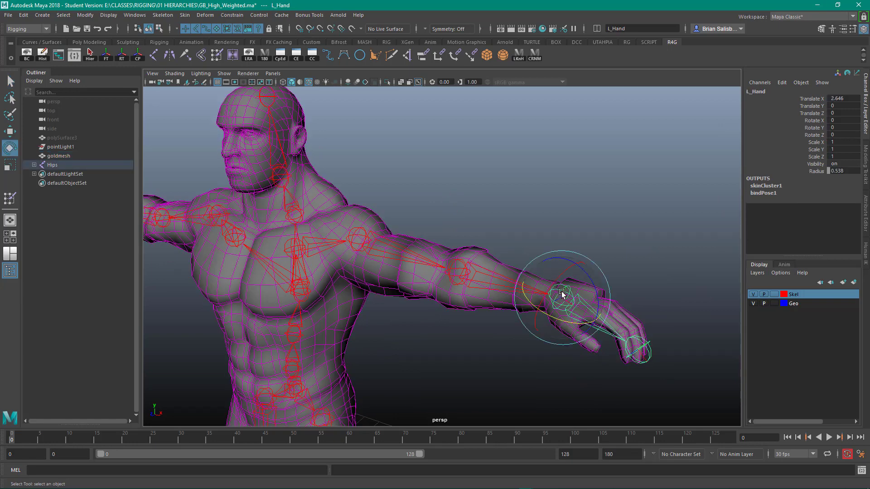
left_click_drag(561, 304, 572, 386)
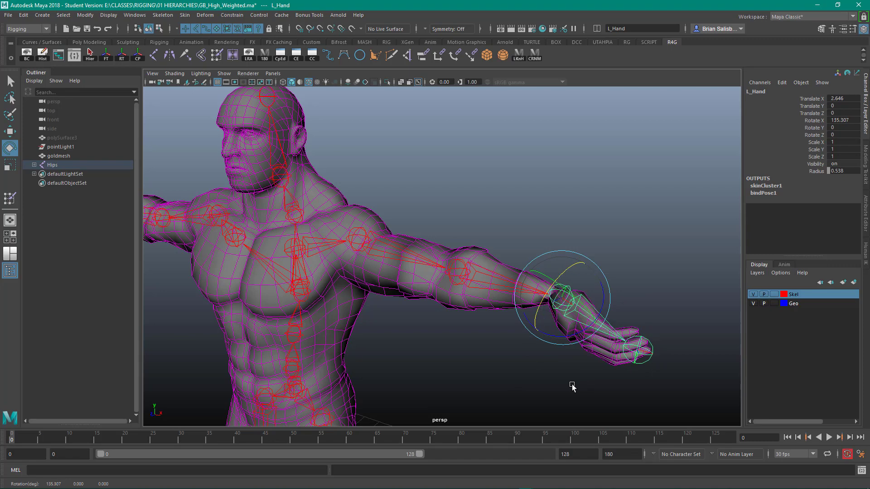
left_click(575, 357)
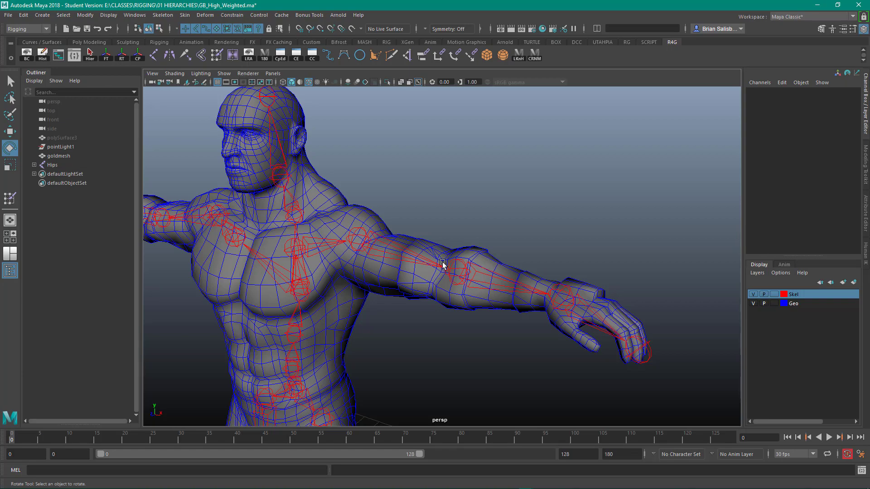
Try twisting the left hand joint the opposite way to about -74° in Rotate X, and undo the rotation
scroll(520, 249, "up", 10)
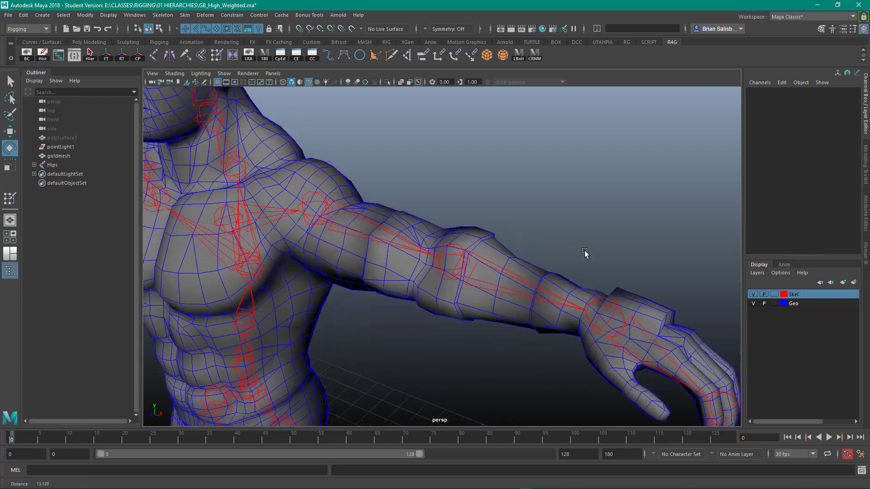
scroll(584, 252, "up", 2)
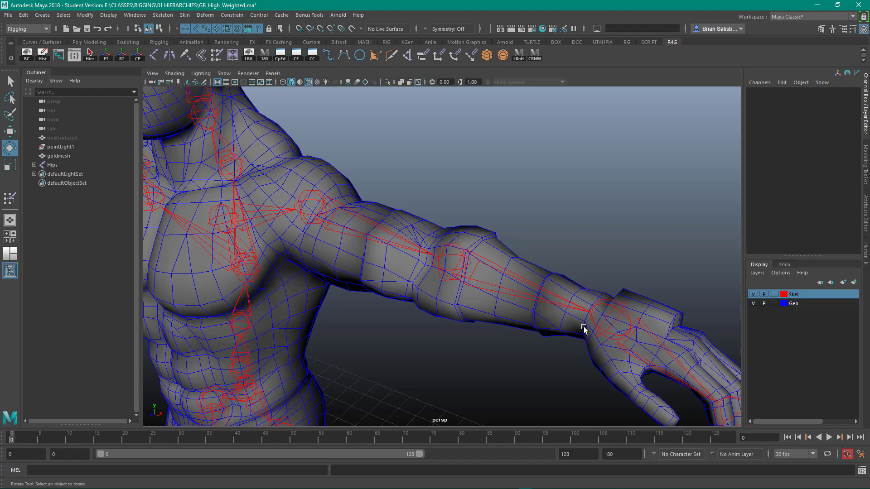
left_click(608, 322)
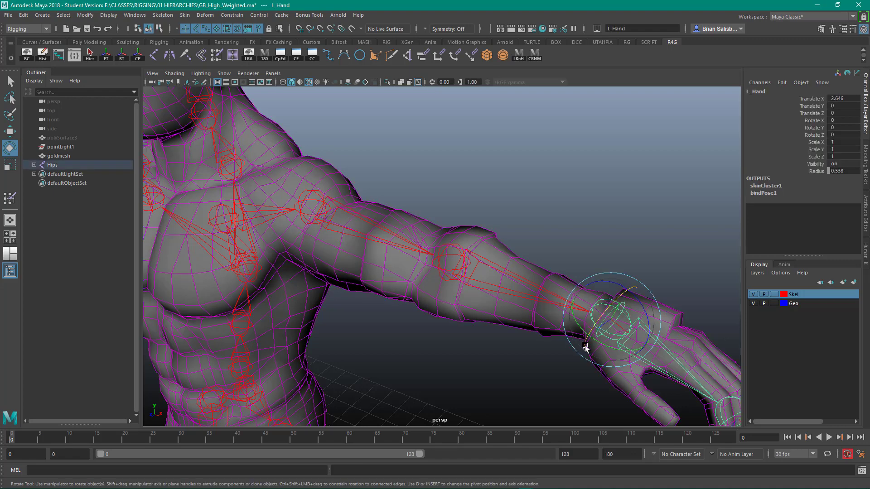
left_click_drag(582, 349, 607, 302)
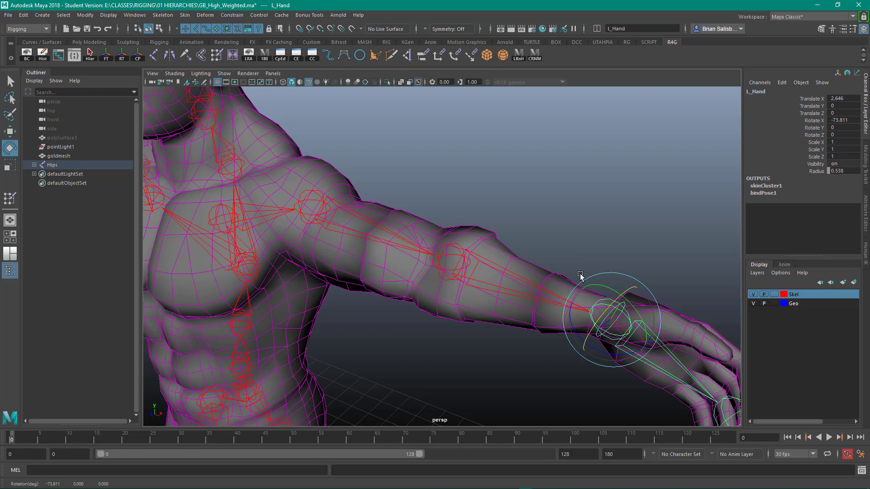
key("ctrl+z")
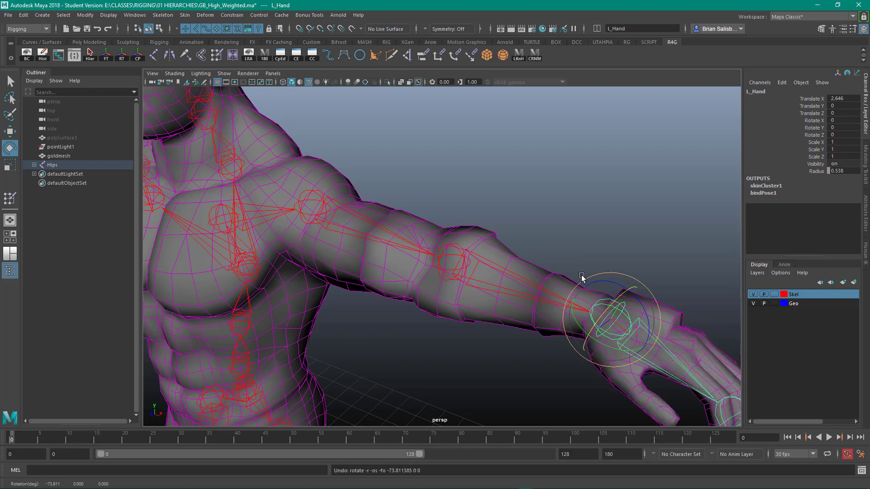
Try twisting the left shoulder joint by about -10° in Rotate X, and undo the rotation
left_click(316, 201)
left_click_drag(287, 197, 312, 202)
key("ctrl+z")
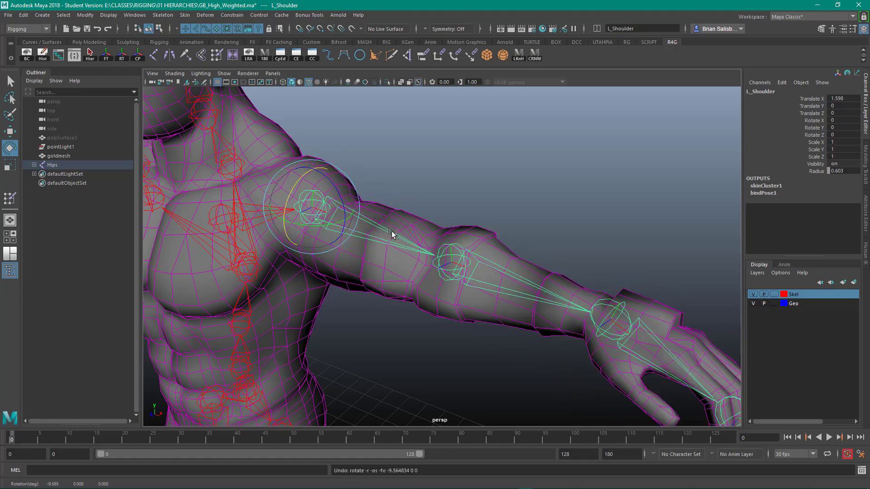
Twist the left shoulder joint to about -2.6° in Rotate X, and undo a further trial twist to about 65°
left_click_drag(392, 233, 494, 173, "alt")
middle_click_drag(494, 173, 412, 235, "alt")
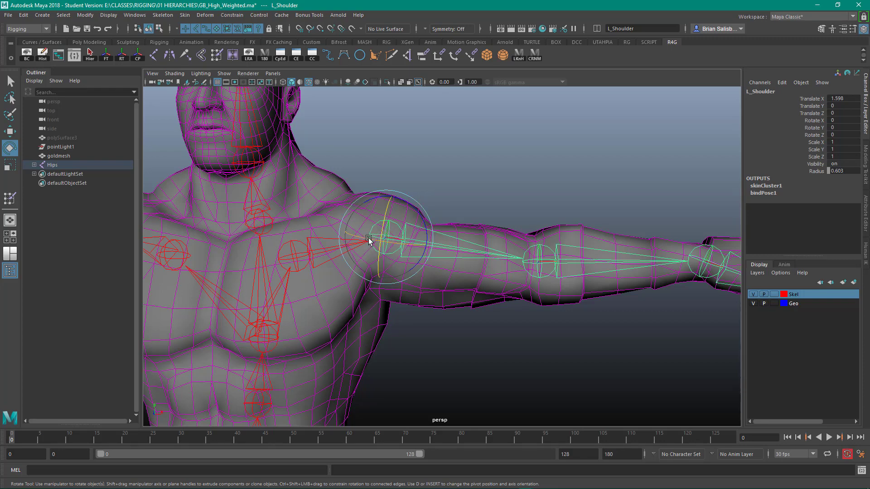
mouse_move(390, 209)
left_mouse_down()
mouse_move(383, 239)
mouse_move(388, 200)
mouse_move(382, 249)
mouse_move(390, 200)
mouse_move(389, 233)
mouse_move(387, 214)
left_mouse_up()
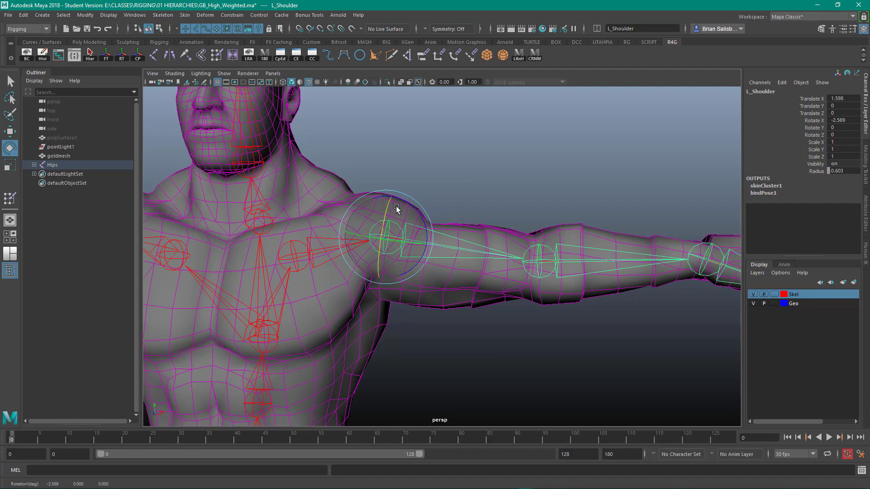
left_click_drag(390, 207, 386, 252)
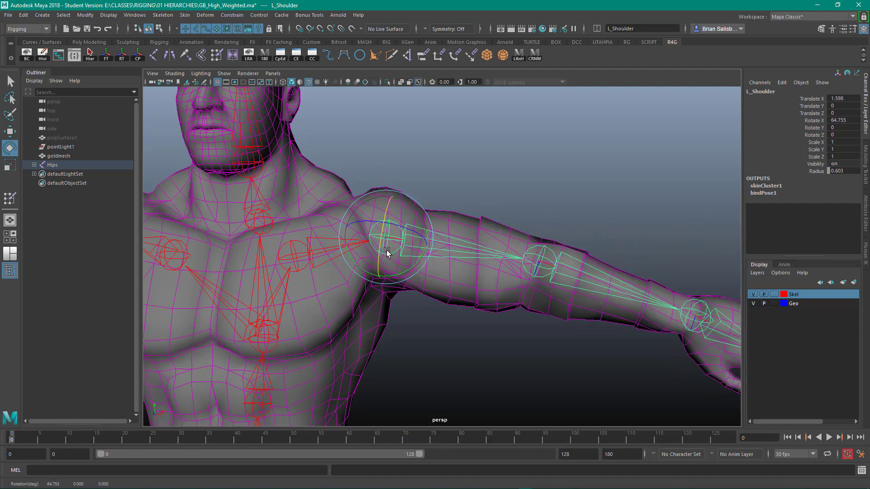
key("ctrl+z")
Insert a joint midway along the left upper arm, between the shoulder and elbow joints, using the Insert Joints tool
right_click_drag(491, 265, 382, 227, "alt")
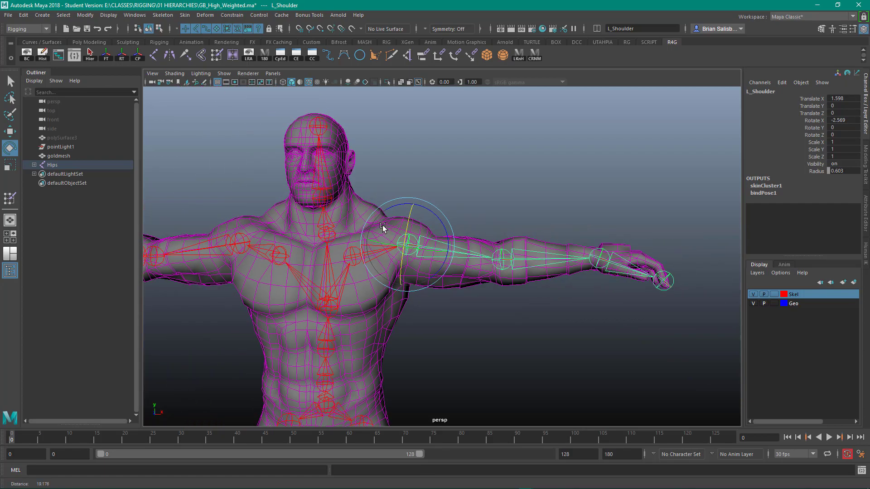
left_click_drag(481, 161, 455, 185, "alt")
left_click(455, 185)
middle_click_drag(454, 186, 454, 158, "alt")
right_click_drag(439, 156, 457, 172, "alt")
middle_click_drag(459, 173, 436, 188, "alt")
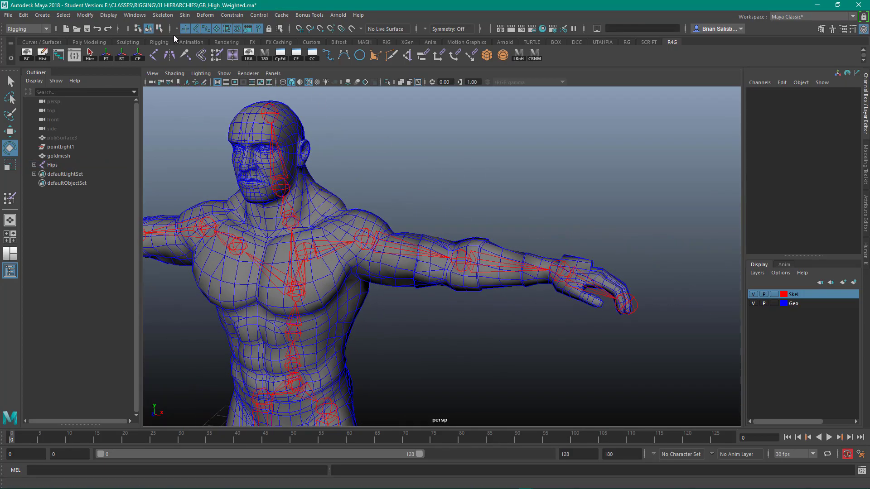
left_click(23, 30)
left_click(24, 45)
left_click(163, 15)
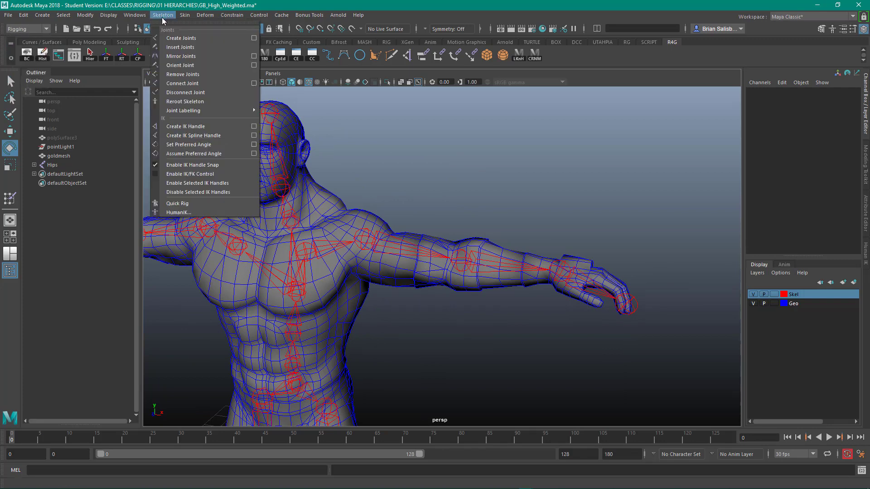
left_click(186, 48)
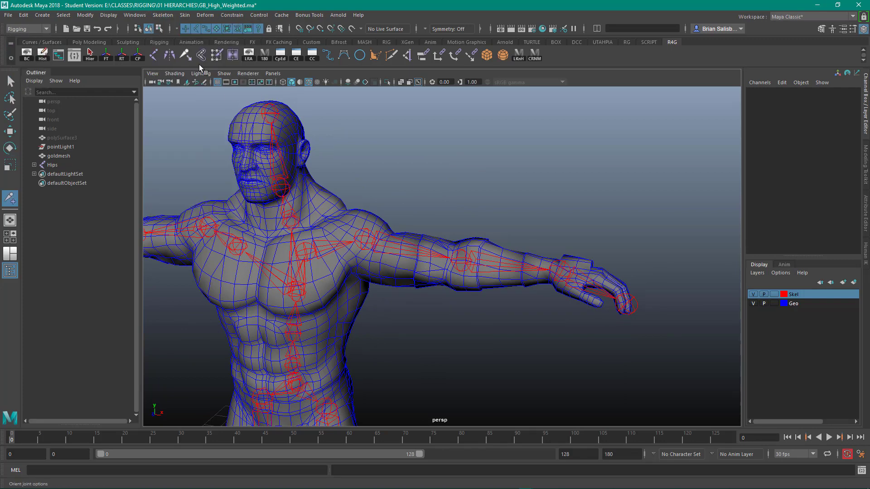
left_click_drag(365, 235, 407, 249)
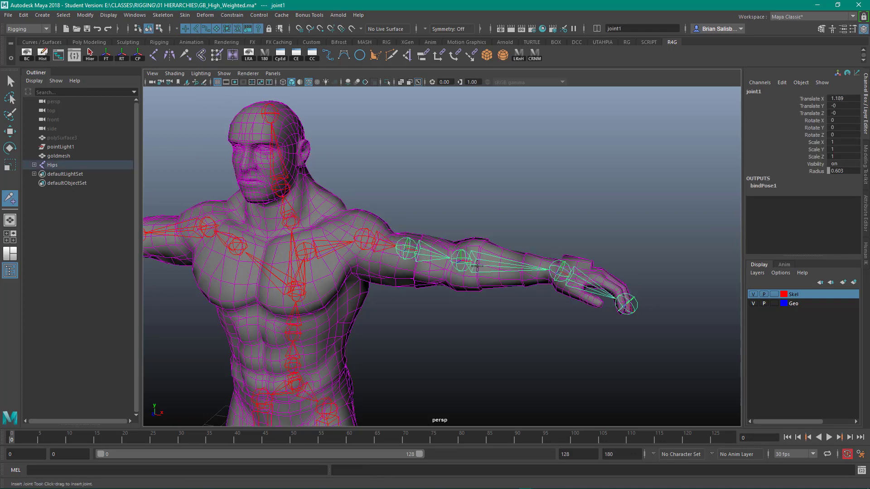
Insert a joint partway along the left forearm between the elbow and hand, and exit the Insert Joints tool with nothing selected
left_click_drag(465, 262, 504, 267)
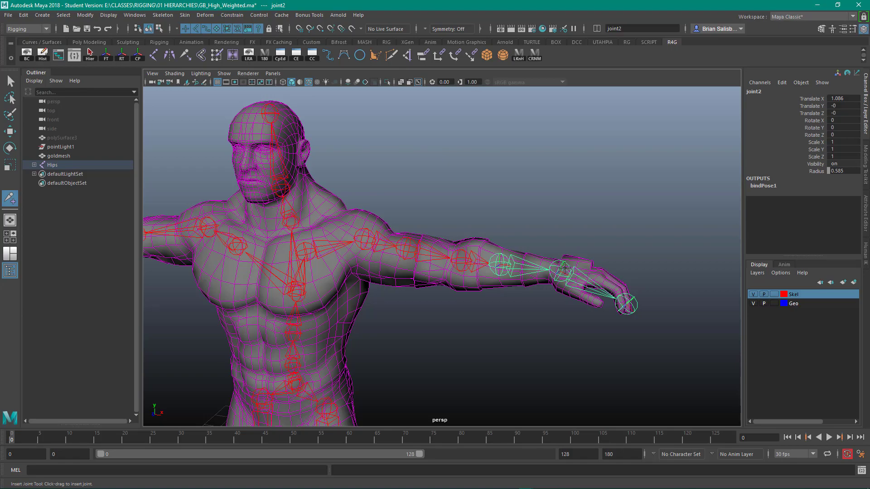
mouse_move(565, 232)
left_mouse_down("alt")
mouse_move(526, 231)
mouse_move(516, 258)
mouse_move(544, 258)
mouse_move(564, 228)
left_mouse_up("alt")
right_click_drag(503, 205, 582, 235, "alt")
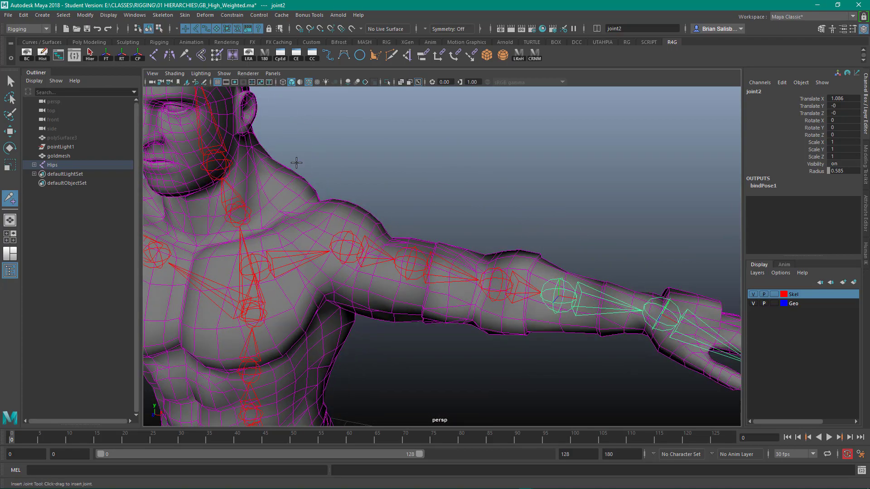
key("q")
left_click(277, 150)
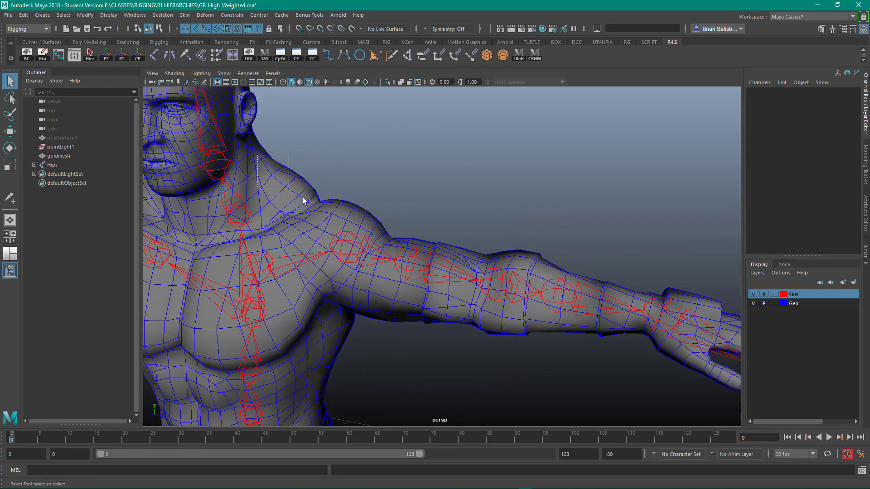
Examine the body mesh and its skinCluster1 input against the joints inserted in the left arm
left_click_drag(304, 201, 329, 203)
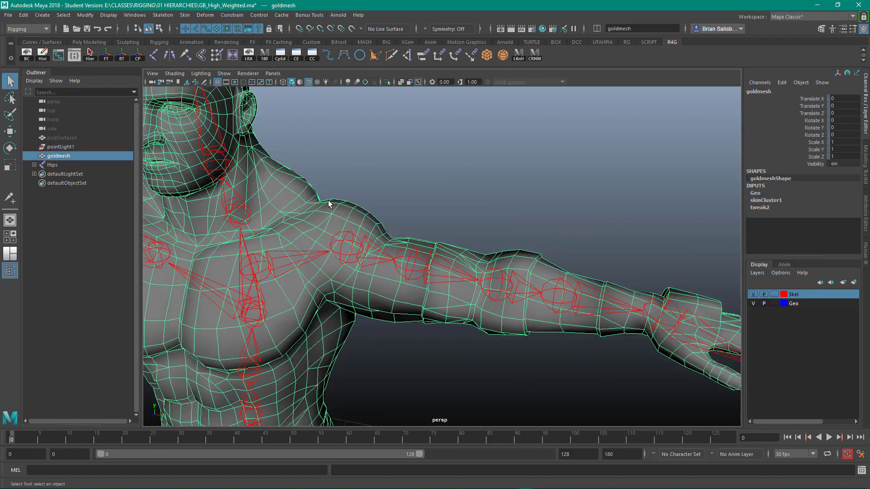
left_click(766, 201)
left_click(642, 179)
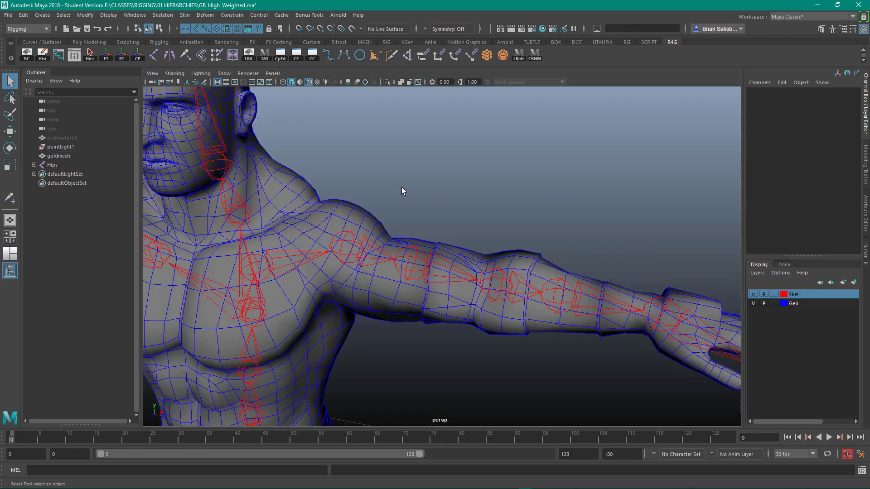
left_click_drag(334, 199, 338, 202)
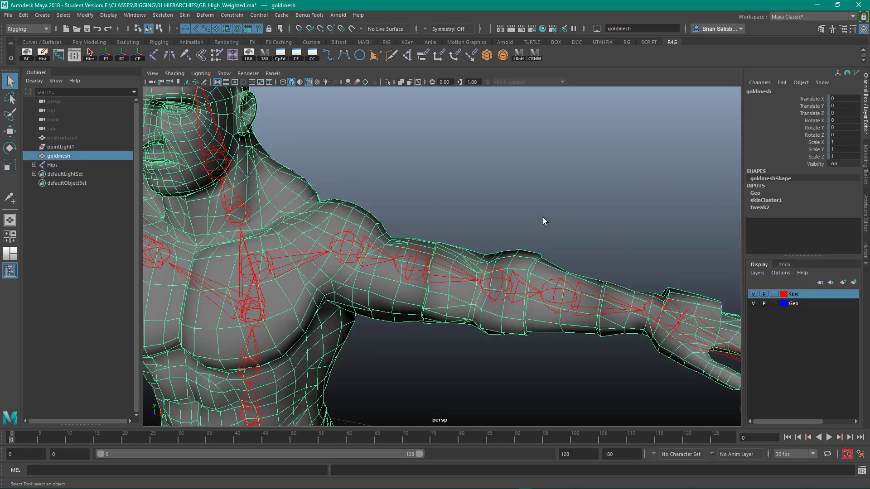
left_click_drag(542, 218, 530, 221, "alt")
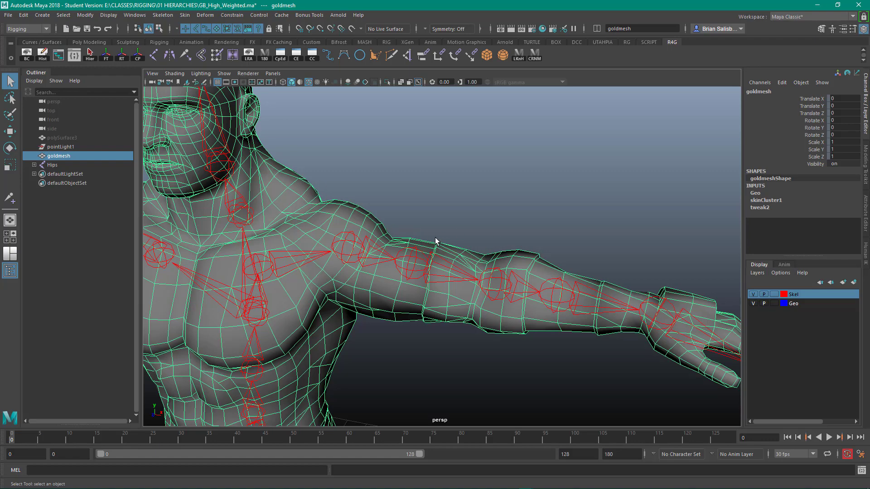
right_click_drag(503, 232, 439, 214, "alt")
left_click_drag(435, 214, 462, 219, "alt")
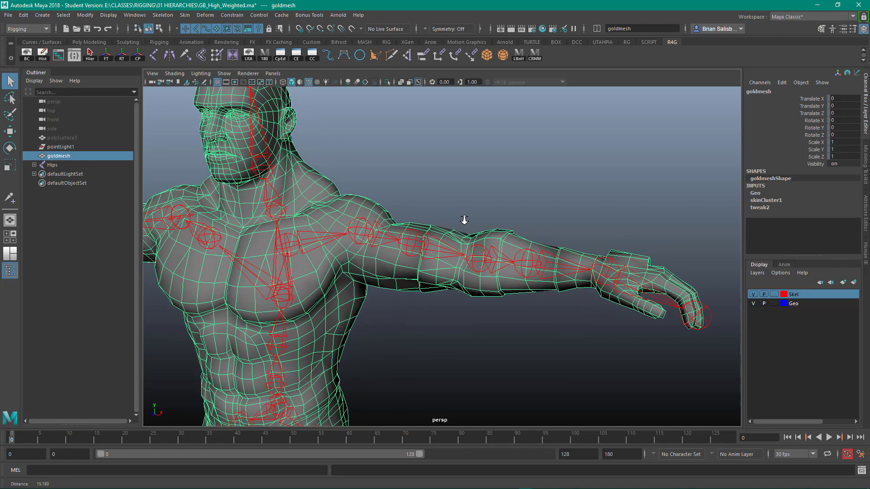
middle_click_drag(462, 219, 448, 202, "alt")
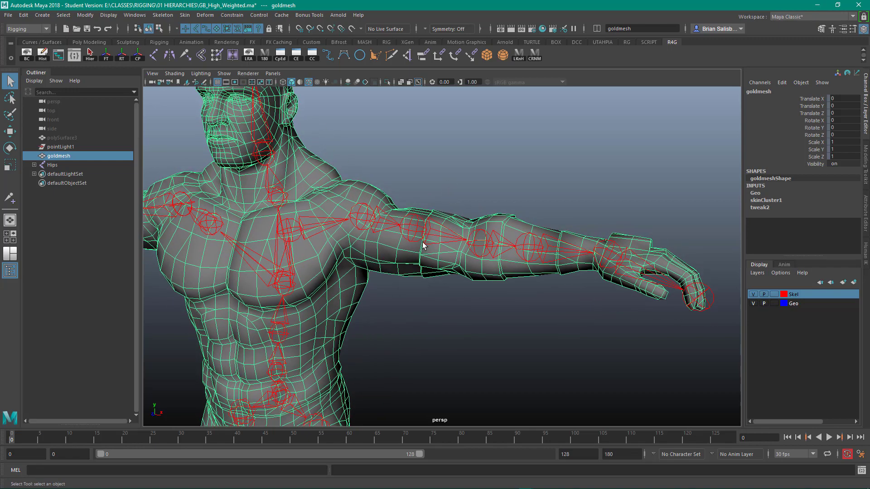
left_click_drag(451, 236, 418, 278, "alt")
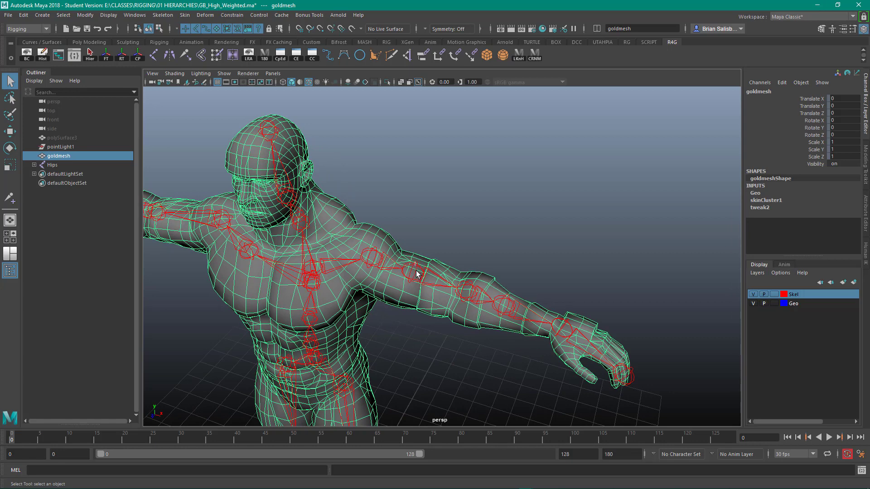
Try twisting the inserted upper-arm joint to about 32° in Rotate X, undo the rotation and deselect
left_click(418, 278)
key("e")
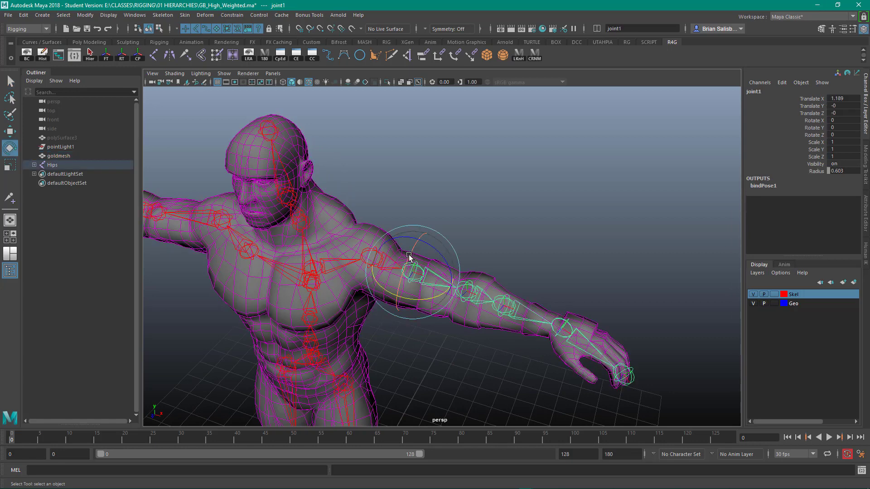
mouse_move(412, 273)
left_mouse_down()
mouse_move(406, 294)
mouse_move(408, 282)
left_mouse_up()
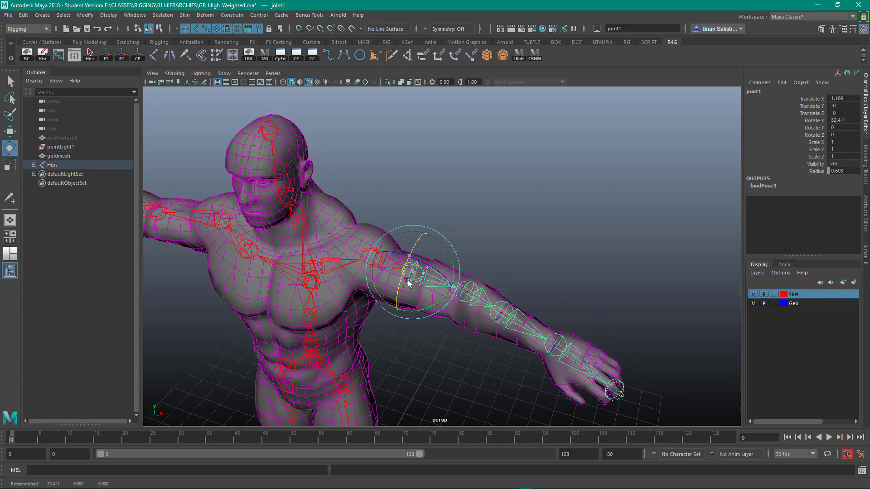
key("ctrl+z")
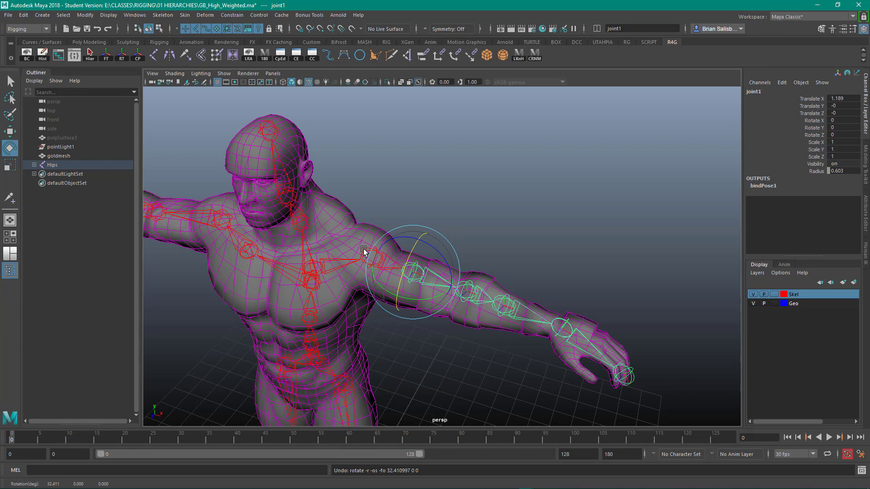
left_click(380, 196)
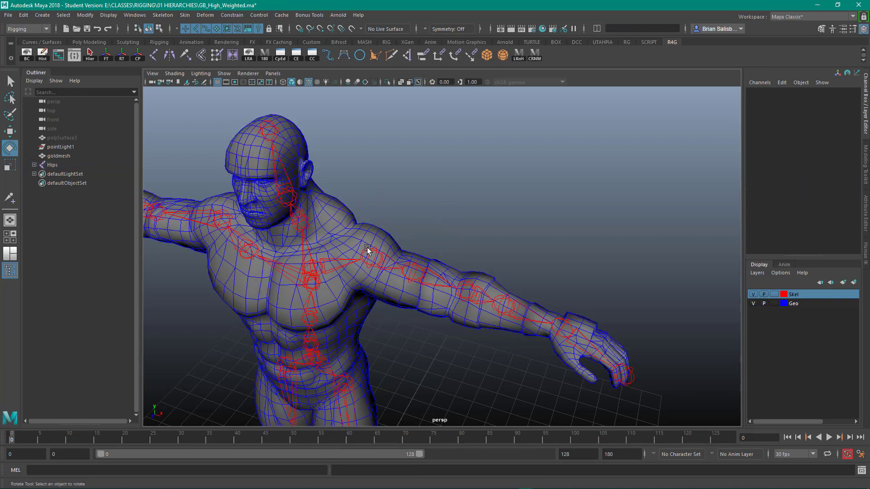
Twist the left shoulder joint slightly around X, and twist the inserted upper-arm joint to about 32.3° in Rotate X
left_click(367, 249)
left_click_drag(371, 234, 368, 242)
left_click(476, 230)
left_click(417, 272)
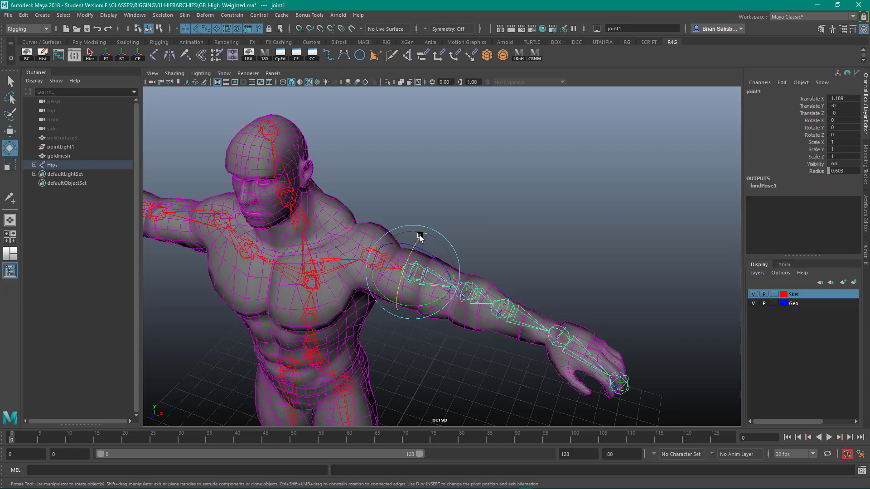
left_click_drag(419, 236, 414, 253)
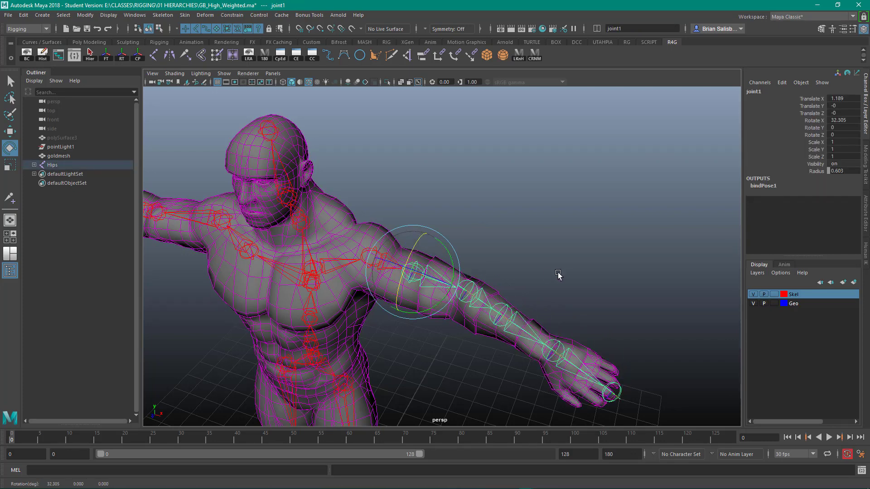
Undo the test twist on the inserted upper-arm joint and step back until the left shoulder joint is deselected
key("ctrl+z")
key("ctrl+z")
key("ctrl+z")
key("ctrl+z")
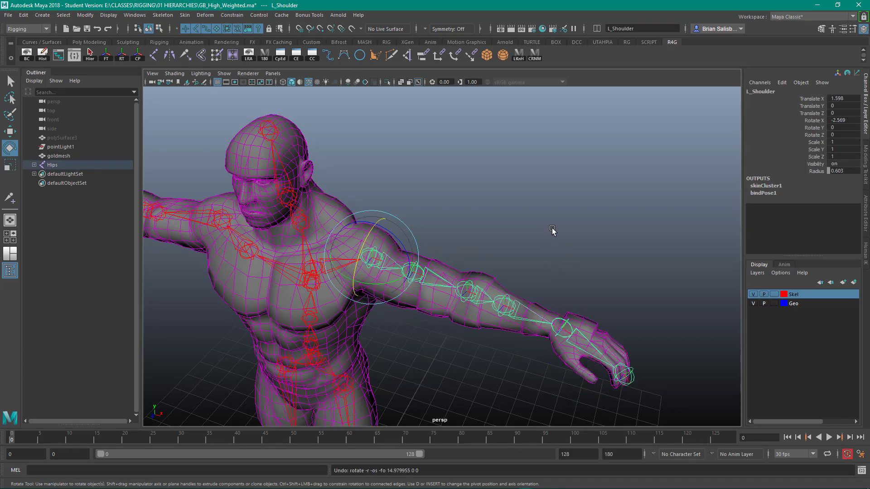
key("ctrl+z")
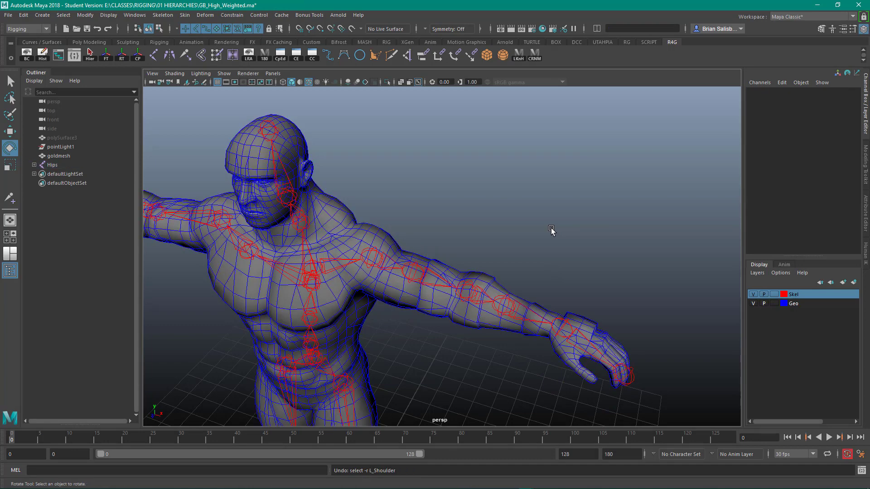
Select the left shoulder joint and set its Rotate X to 0
left_click(374, 254)
left_click(416, 224)
key("ctrl+z")
left_click(367, 257)
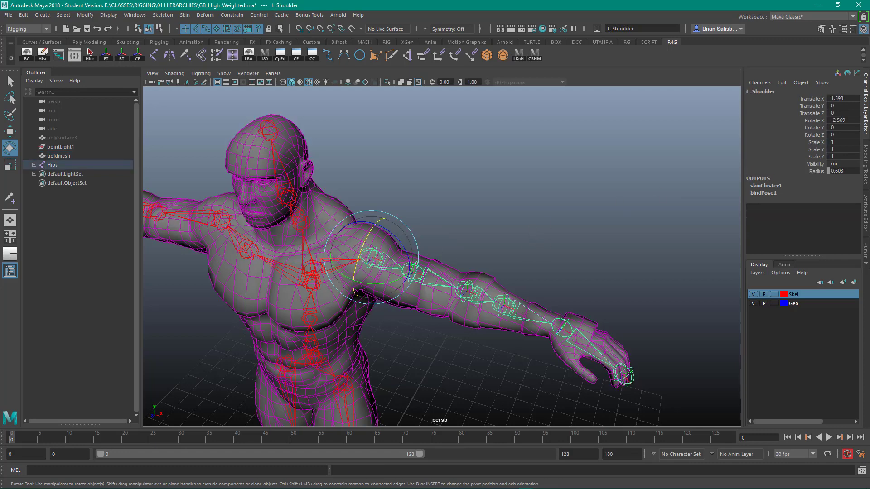
double_click(844, 120)
type("0")
key("Return")
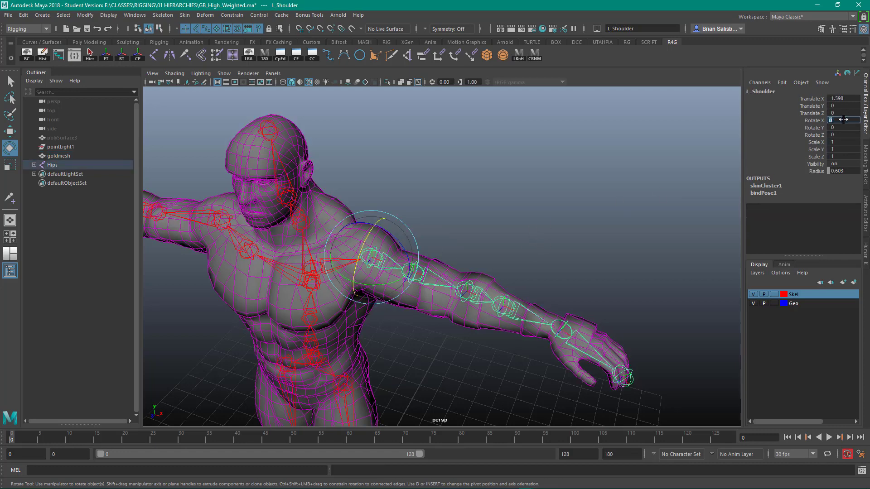
Examine the body mesh and the inserted left forearm joint, finishing with nothing selected and the whole character in view
left_click(430, 291)
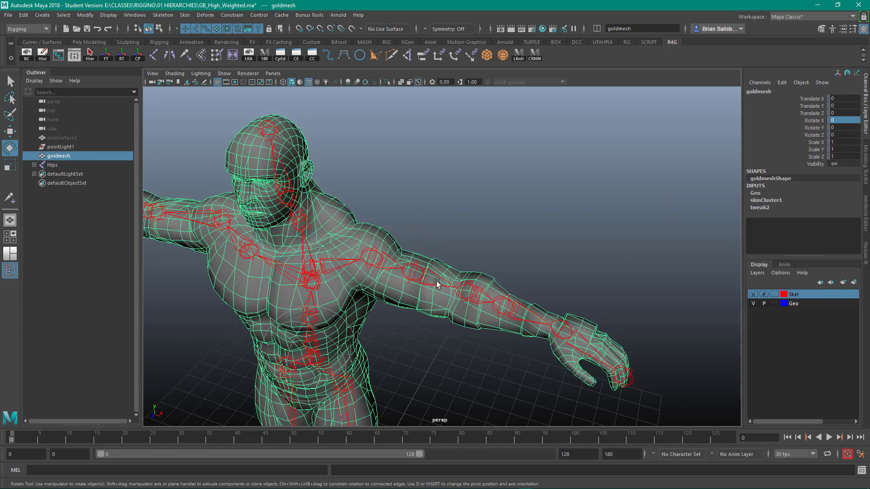
left_click(509, 299)
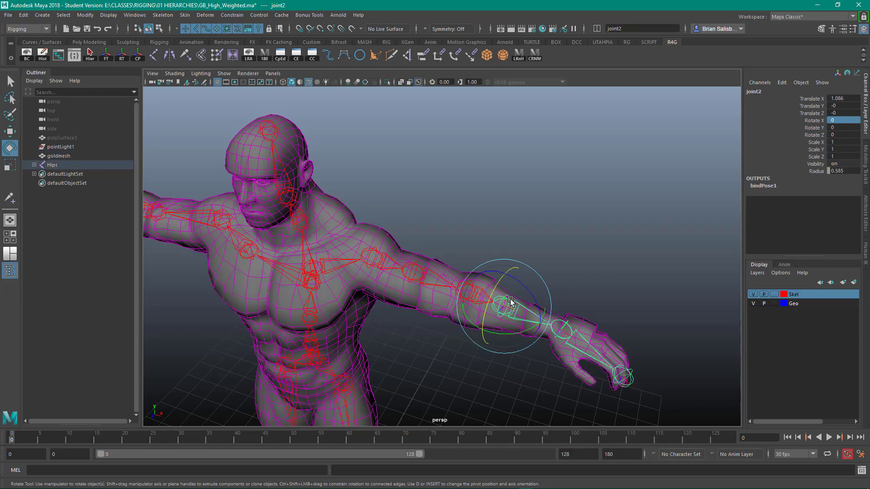
left_click(493, 233)
right_click_drag(554, 283, 508, 253, "alt")
left_click_drag(509, 253, 513, 241, "alt")
right_click_drag(512, 241, 369, 202, "alt")
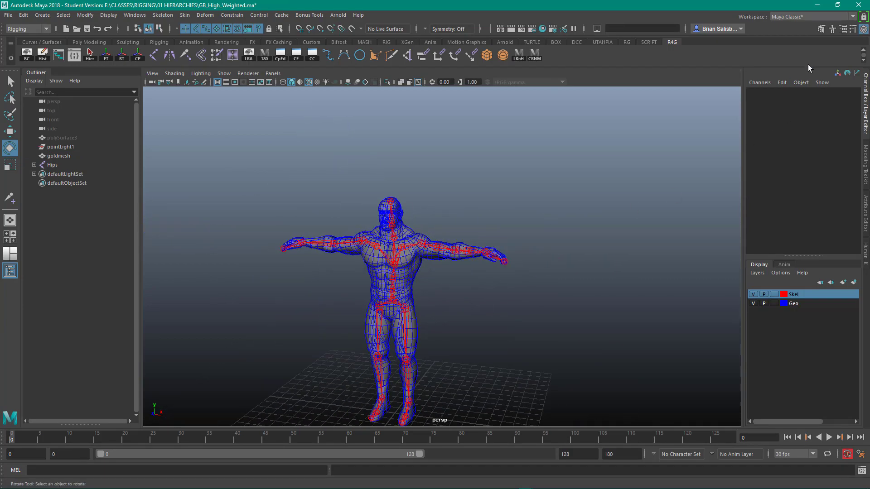
Open the HumanIK character controls and create a HumanIK skeleton
left_click(832, 29)
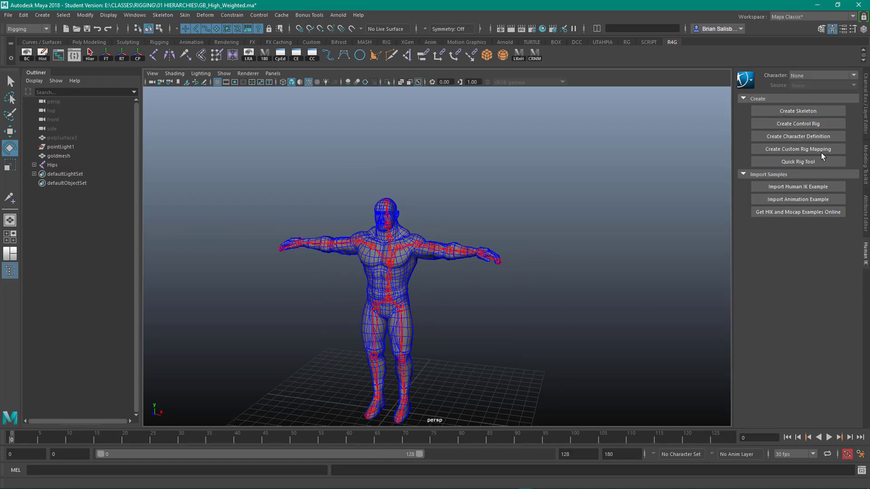
left_click(167, 17)
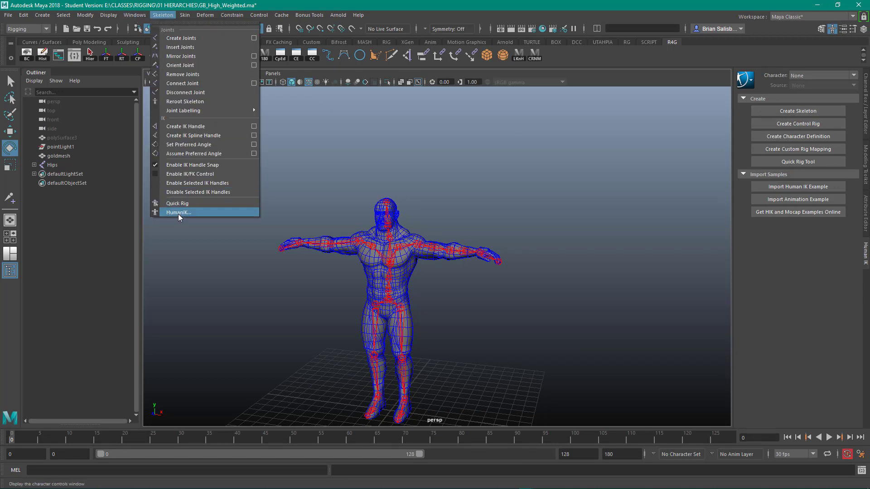
left_click(801, 110)
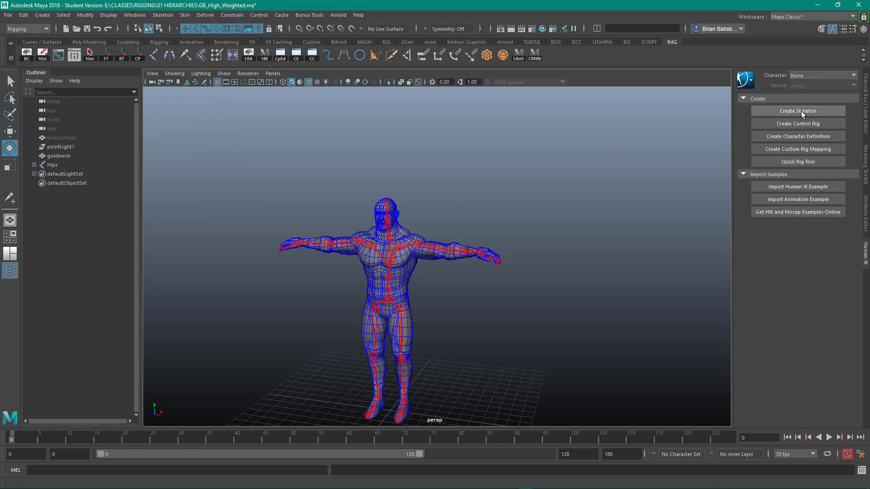
left_click(801, 111)
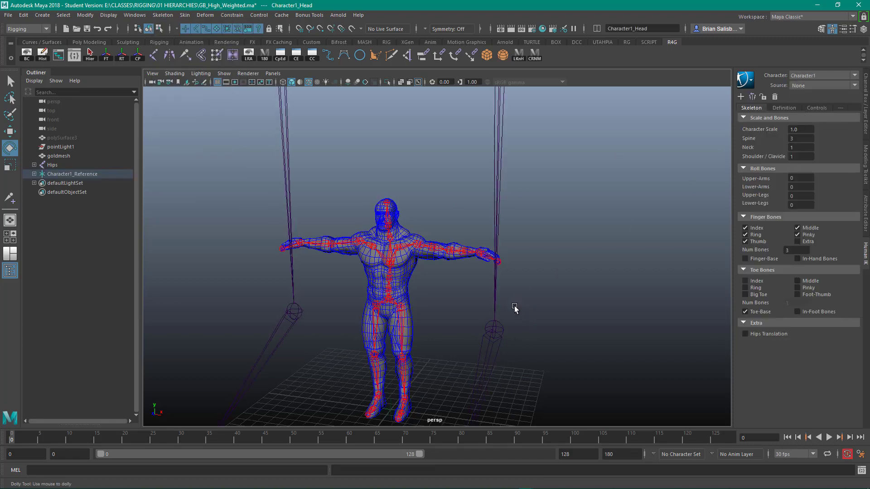
Set the HumanIK skeleton's roll bones to 1 for the upper arms, lower arms and upper legs, and deselect everything
right_click_drag(514, 308, 270, 222, "alt")
middle_click_drag(335, 190, 311, 326, "alt")
right_click_drag(311, 326, 279, 197, "alt")
middle_click_drag(263, 176, 246, 267, "alt")
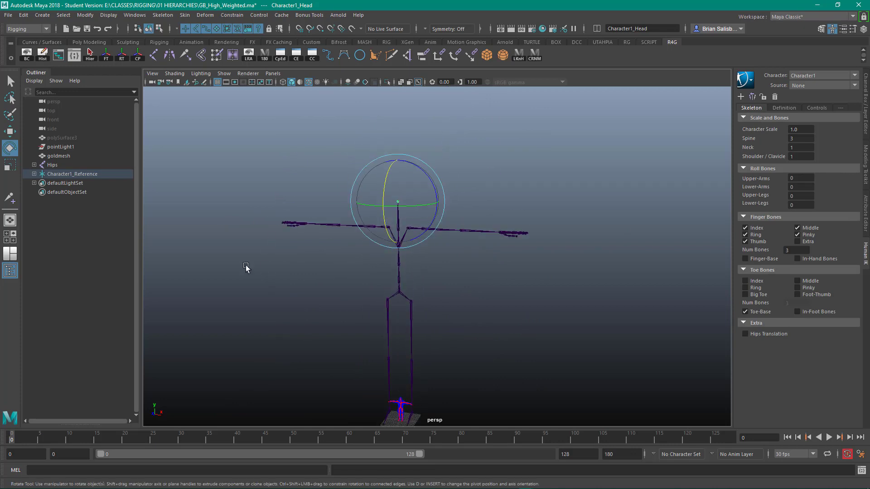
right_click_drag(246, 268, 515, 232, "alt")
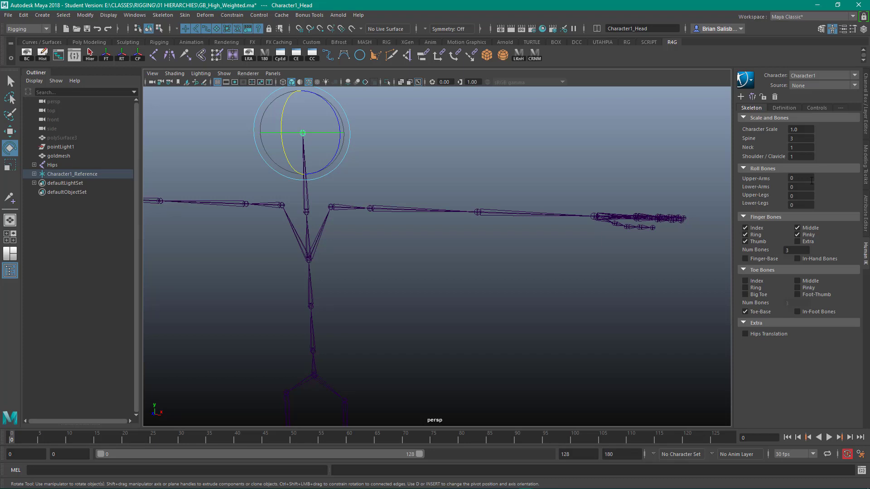
left_click(806, 178)
left_click(805, 187)
left_click(804, 195)
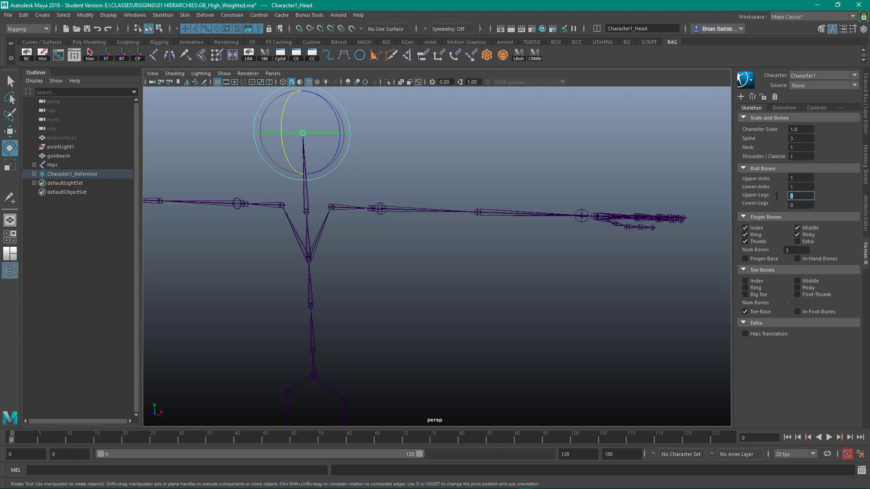
left_click(549, 161)
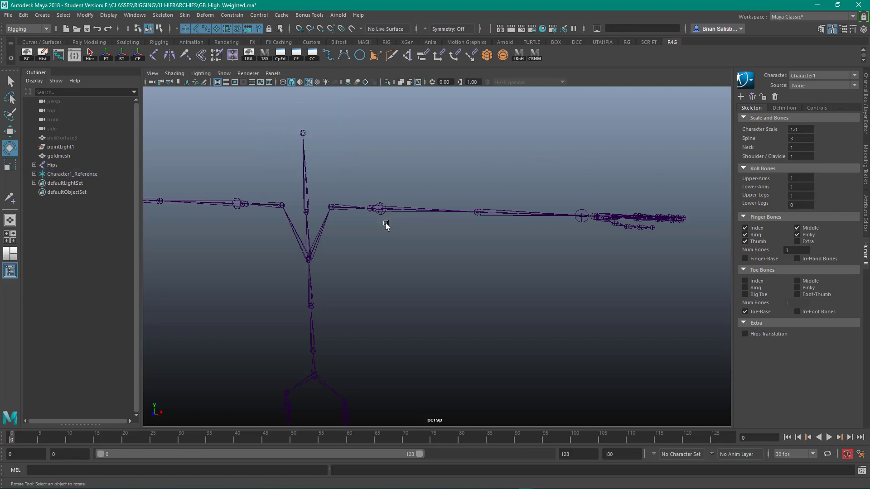
Try moving the HumanIK skeleton's left upper-arm roll joint upward along Y, and undo the move
left_click(382, 207)
right_click_drag(409, 315, 599, 327, "alt")
middle_click_drag(362, 189, 481, 276, "alt")
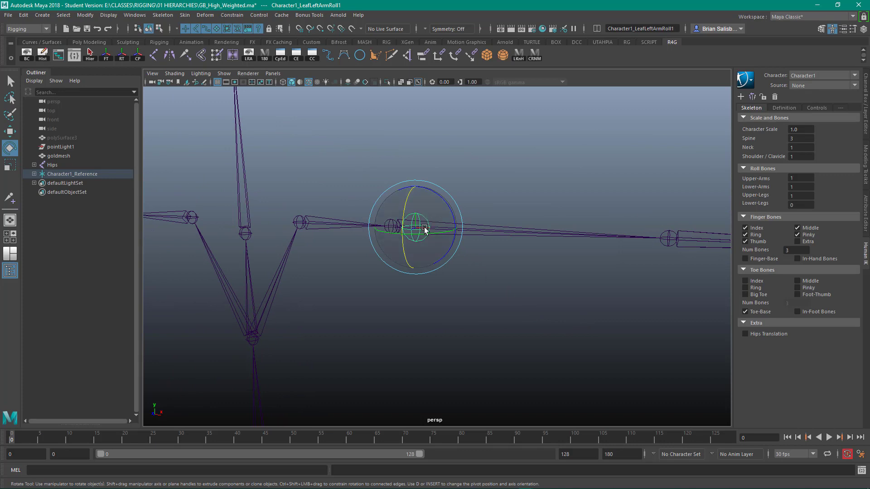
key("w")
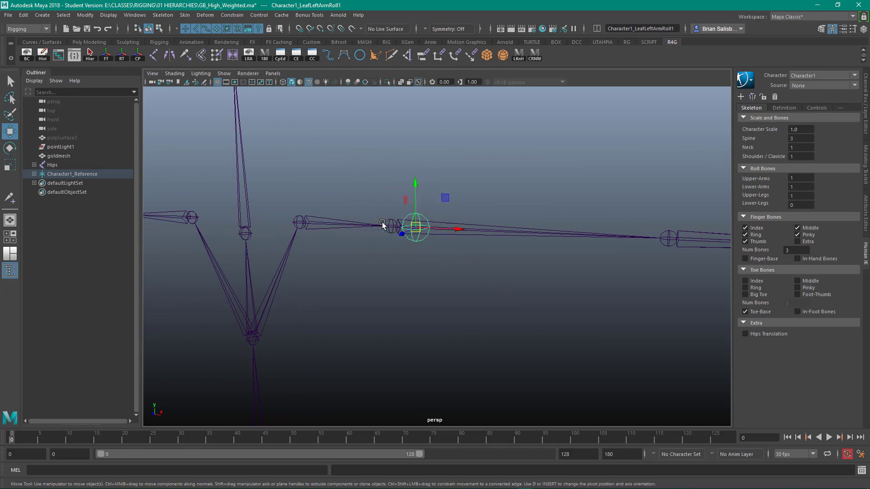
left_click_drag(413, 186, 415, 151)
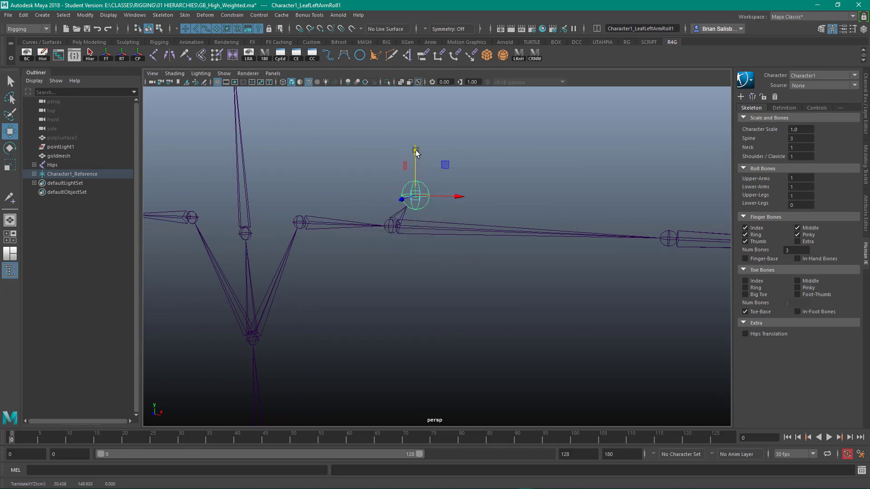
key("ctrl+z")
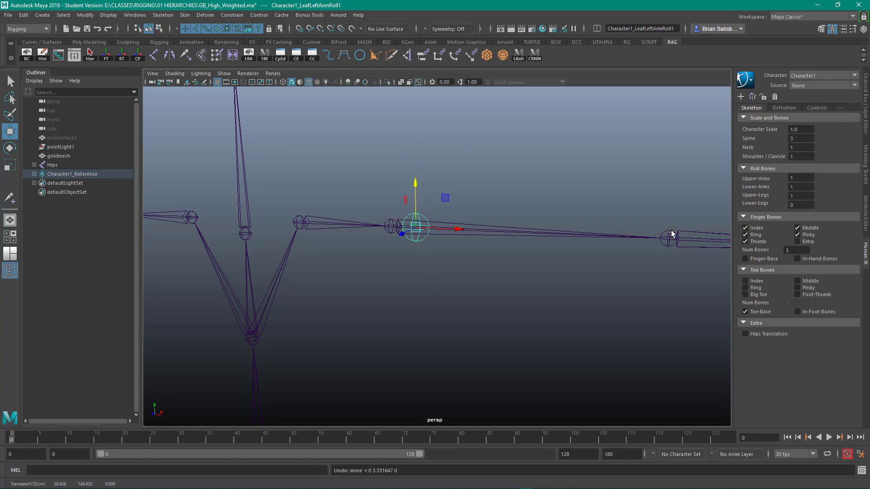
Compare the HumanIK skeleton's left-arm roll joint with the twist joints inserted in the character's left arm
left_click_drag(592, 403, 478, 334, "alt")
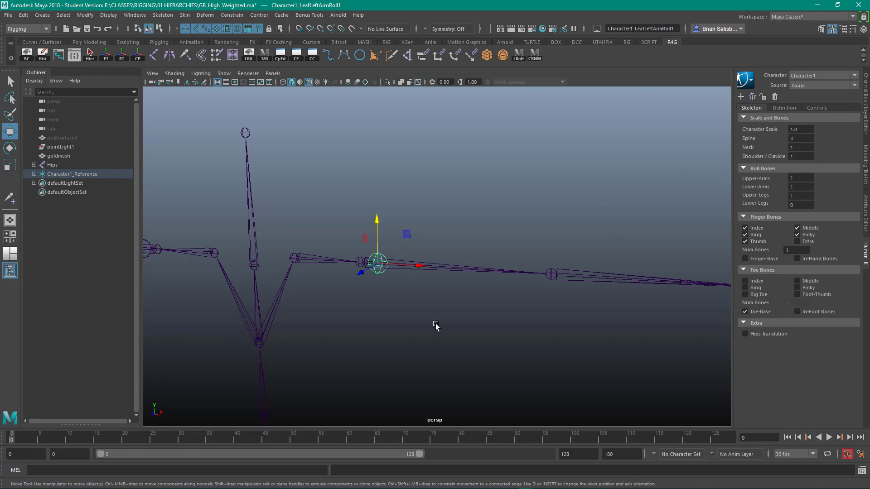
left_click_drag(435, 326, 593, 425, "alt")
middle_click_drag(593, 425, 530, 190, "alt")
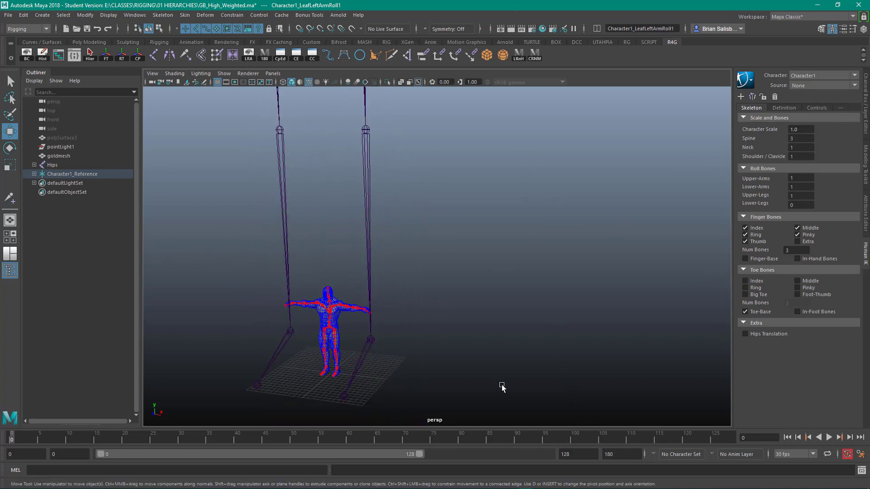
left_click_drag(501, 389, 243, 272, "alt")
right_click_drag(242, 272, 531, 362, "alt")
middle_click_drag(367, 207, 456, 452, "alt")
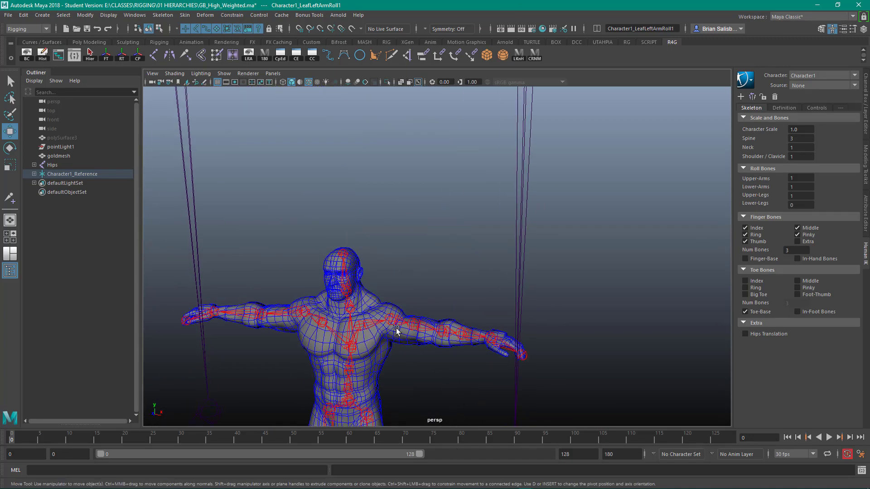
right_click_drag(606, 295, 289, 226, "alt")
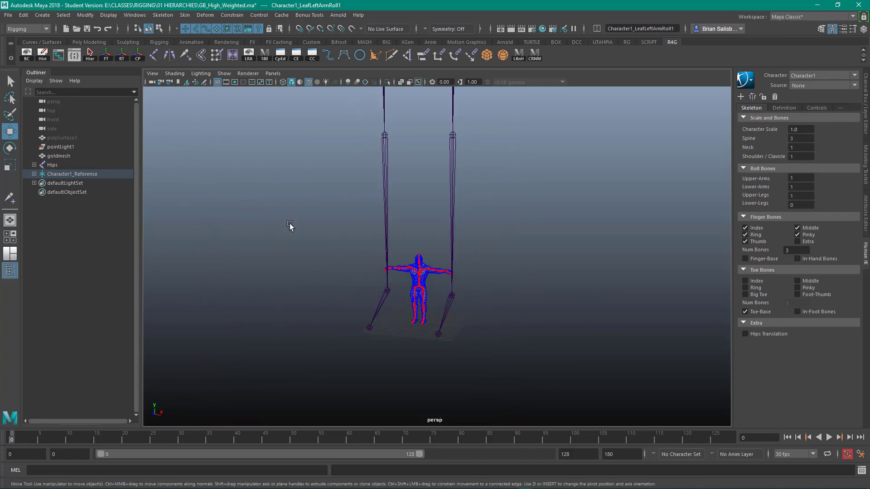
middle_click_drag(455, 233, 423, 444, "alt")
right_click_drag(435, 303, 285, 226, "alt")
middle_click_drag(290, 227, 273, 349, "alt")
right_click_drag(273, 349, 560, 426, "alt")
middle_click_drag(290, 299, 333, 310, "alt")
left_click_drag(333, 308, 403, 335, "alt")
middle_click_drag(404, 336, 354, 303, "alt")
right_click_drag(354, 303, 406, 325, "alt")
left_click_drag(406, 325, 379, 314, "alt")
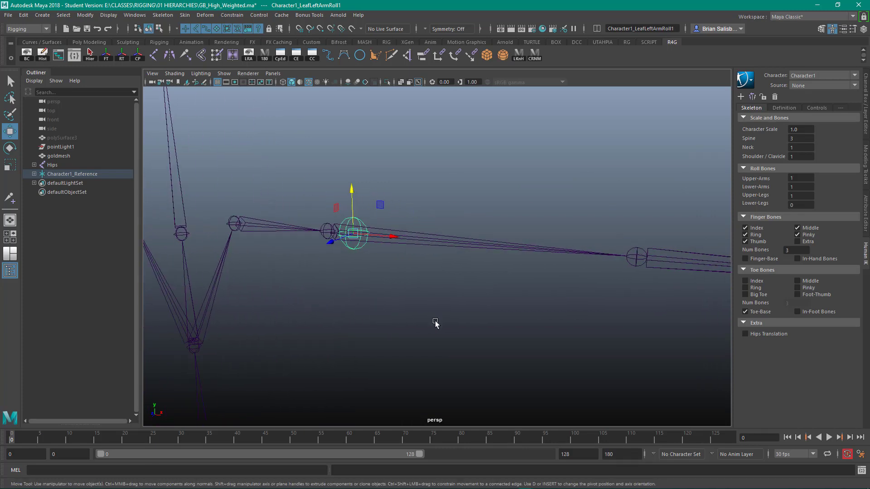
left_click_drag(434, 325, 375, 266, "alt")
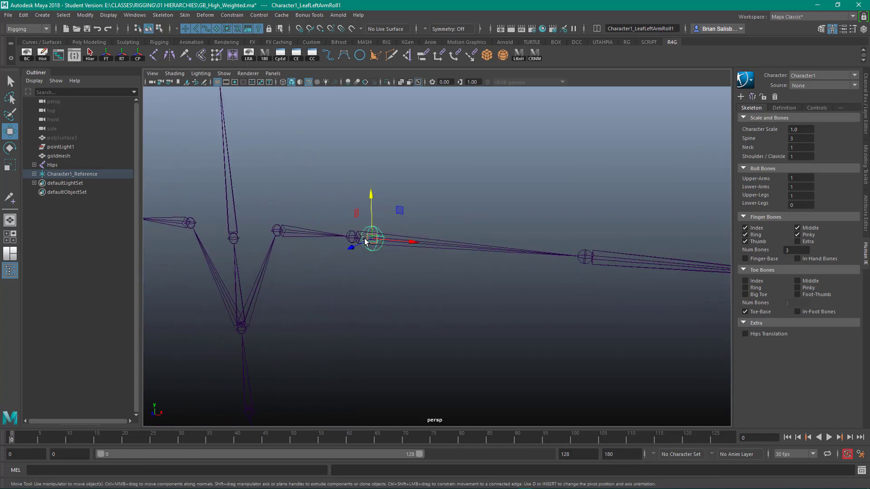
Examine the HumanIK skeleton's upper-leg roll joints and its overall size relative to the character
right_click_drag(485, 376, 276, 334, "alt")
middle_click_drag(303, 343, 324, 192, "alt")
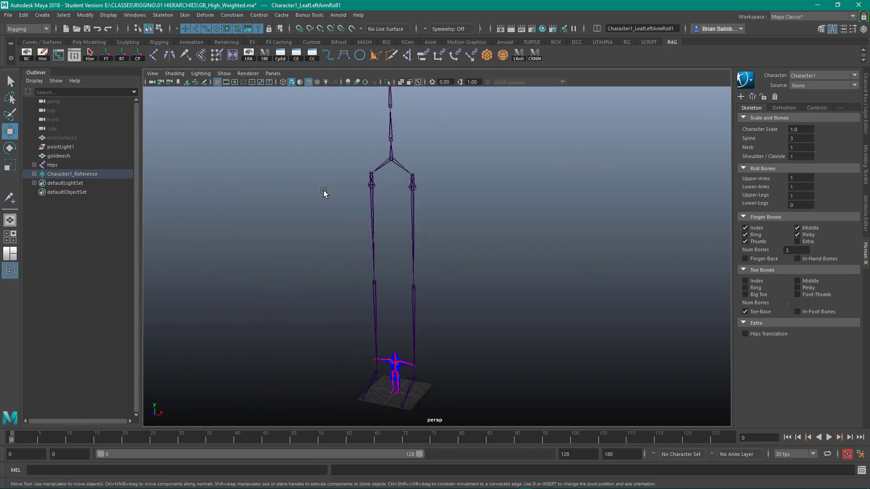
middle_click_drag(294, 344, 297, 315, "alt")
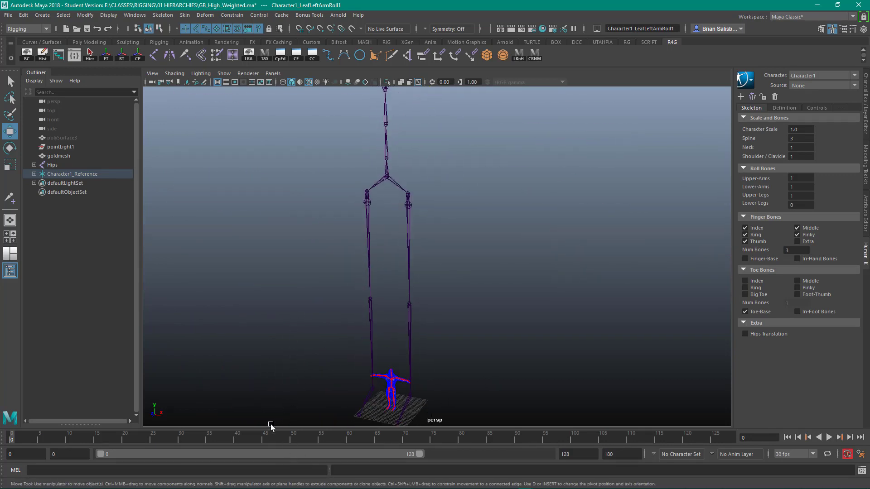
middle_click_drag(273, 433, 302, 400, "alt")
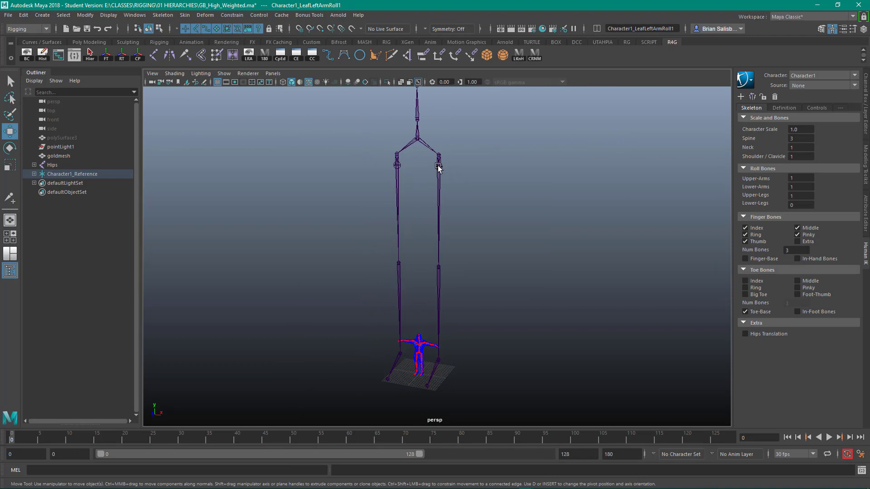
middle_click_drag(345, 361, 333, 217, "alt")
right_click_drag(333, 217, 635, 327, "alt")
middle_click_drag(374, 181, 465, 309, "alt")
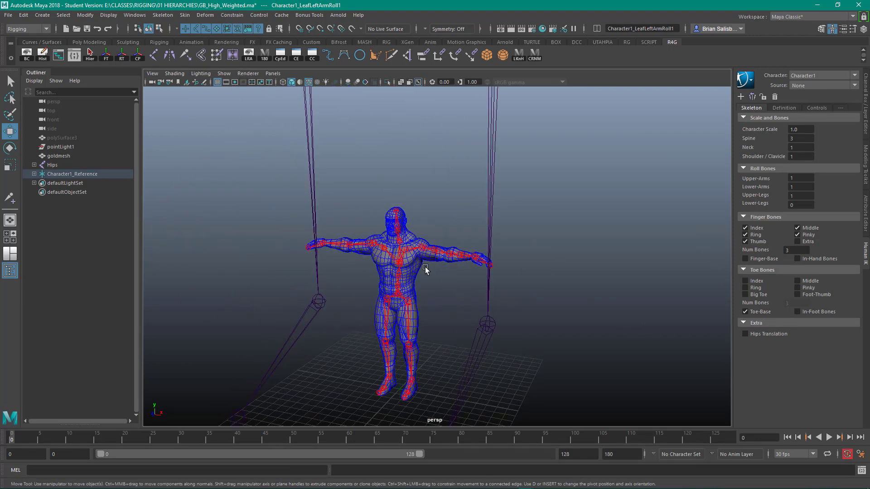
right_click_drag(601, 184, 77, 86, "alt")
middle_click_drag(409, 250, 382, 322, "alt")
right_click_drag(382, 322, 388, 233, "alt")
left_click_drag(388, 233, 371, 138, "alt")
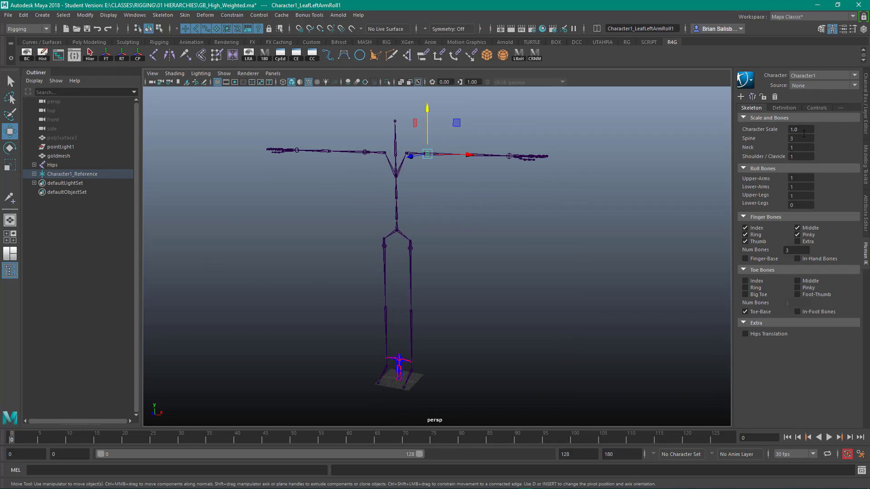
Delete the HumanIK skeleton's joint hierarchy from its hips joint down, and frame the character with nothing selected
left_click_drag(365, 217, 454, 259)
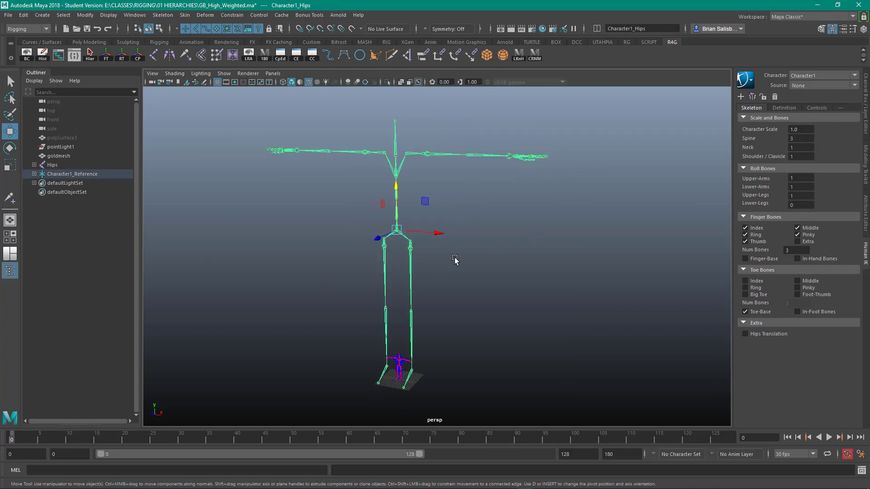
key("Delete")
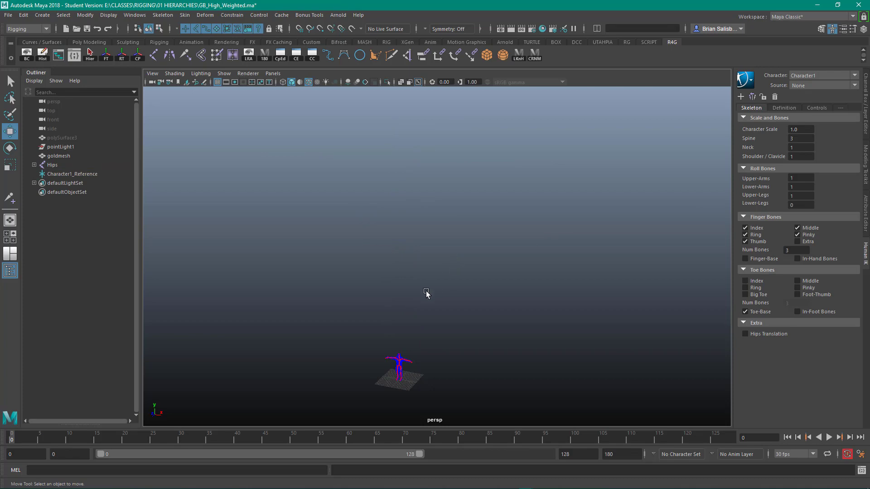
left_click_drag(339, 290, 503, 440)
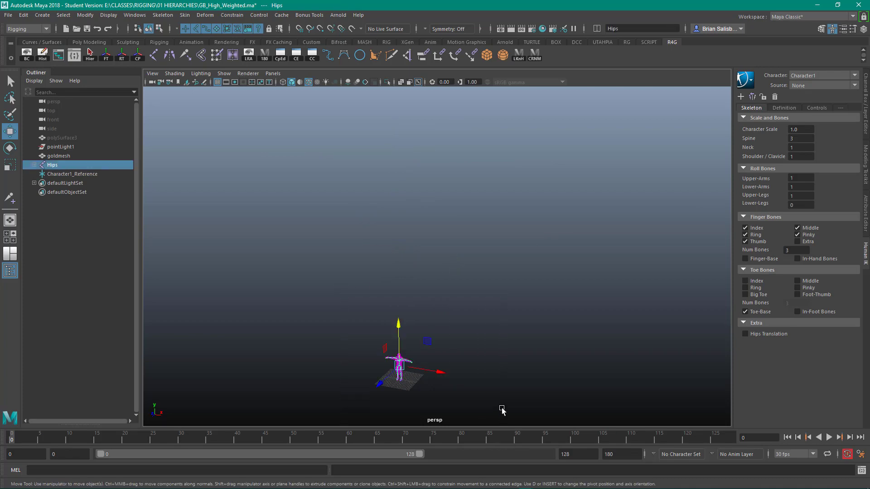
key("f")
left_click(510, 317)
right_click_drag(508, 326, 617, 315, "alt")
middle_click_drag(578, 290, 540, 251, "alt")
left_click_drag(539, 250, 569, 295, "alt")
right_click_drag(533, 281, 557, 293, "alt")
left_click_drag(569, 307, 503, 284, "alt")
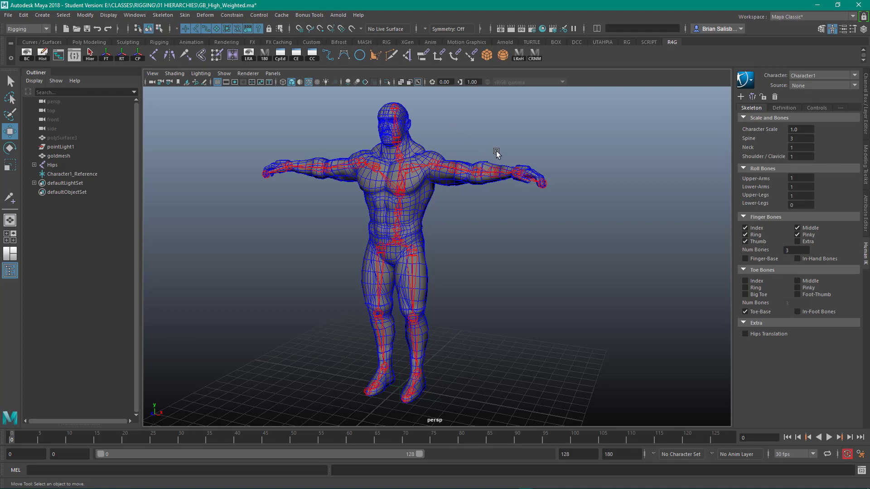
Undo the HumanIK skeleton's creation and the twist joints inserted in the character's left arm, leaving nothing selected
key("ctrl+z")
key("ctrl+z")
key("ctrl+z")
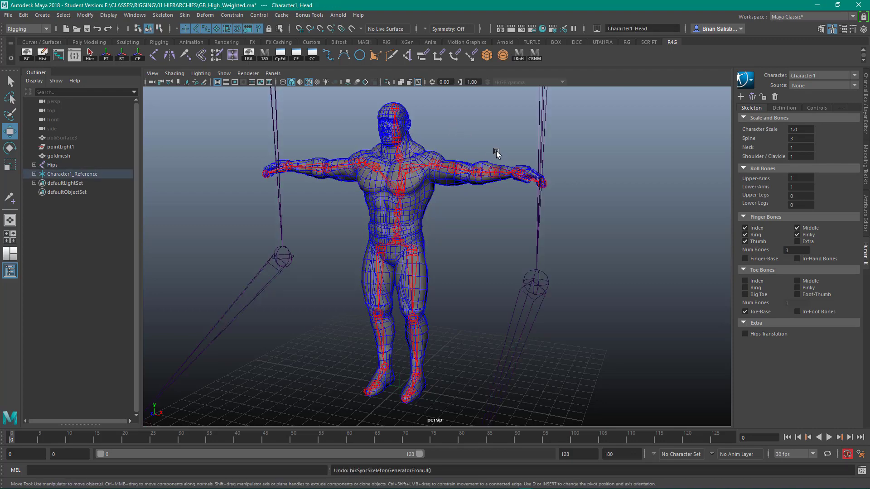
key("ctrl+z")
key("ctrl+z")
key("ctrl+z")
key("ctrl+z")
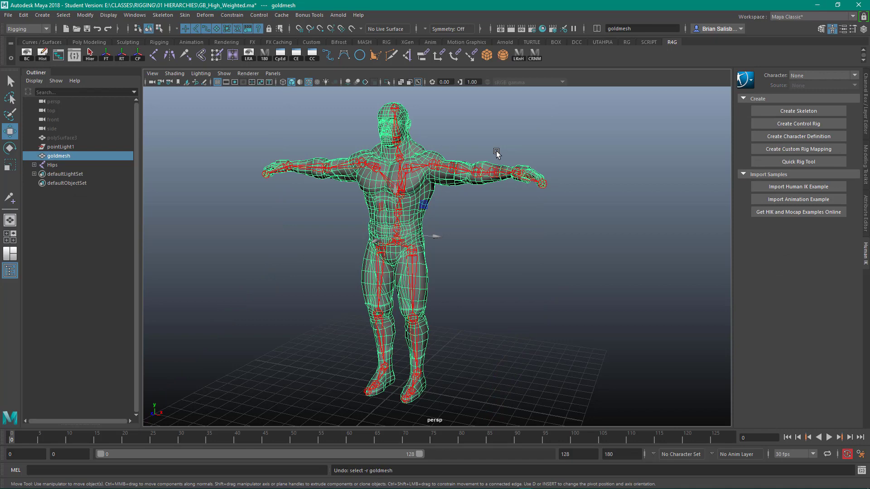
key("ctrl+z")
key("ctrl+z")
key("ctrl+z")
key("ctrl+z")
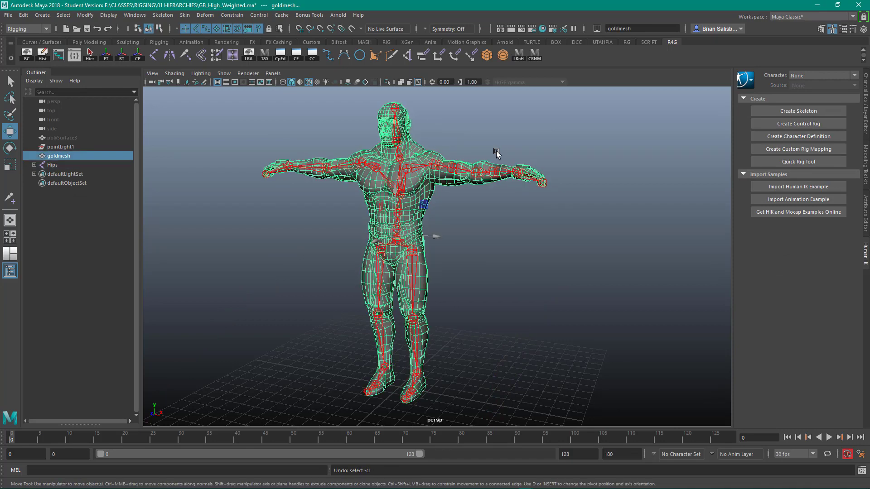
key("ctrl+z")
key("ctrl+z")
key("ctrl+z")
key("ctrl+z")
key("ctrl+z")
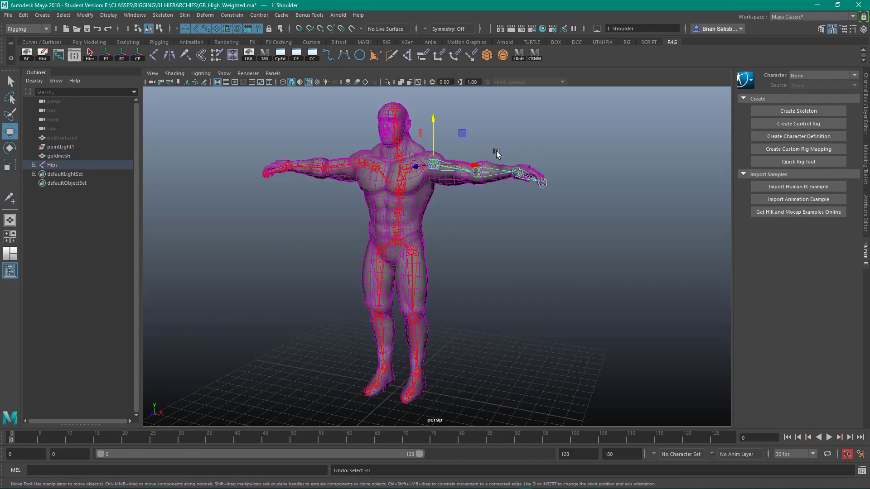
left_click(497, 140)
Expand the Hips hierarchy, duplicate the L_Shoulder joint, and delete the duplicate's child joints from its elbow down
middle_click_drag(426, 108, 425, 171, "alt")
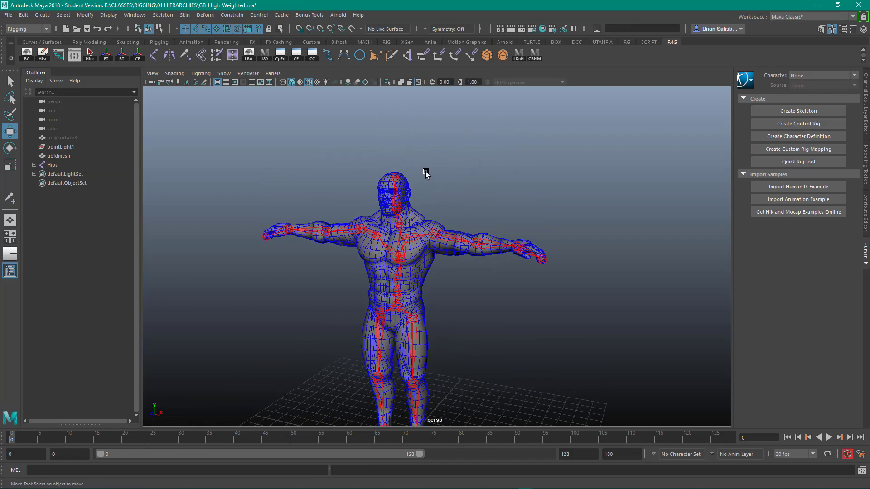
right_click_drag(426, 174, 602, 226, "alt")
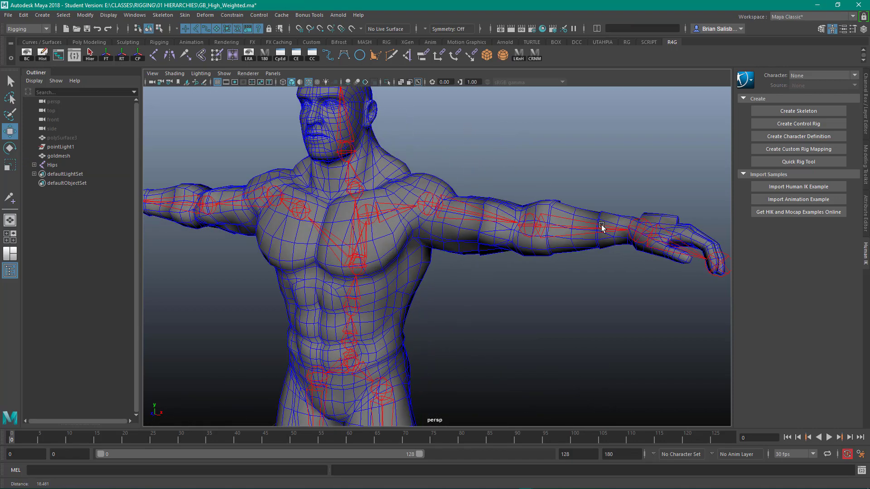
left_click(34, 165, "shift")
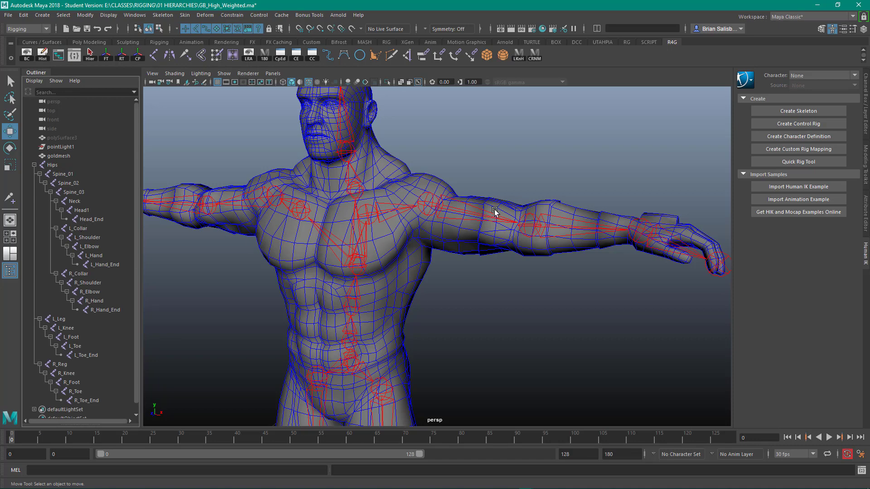
left_click(426, 206)
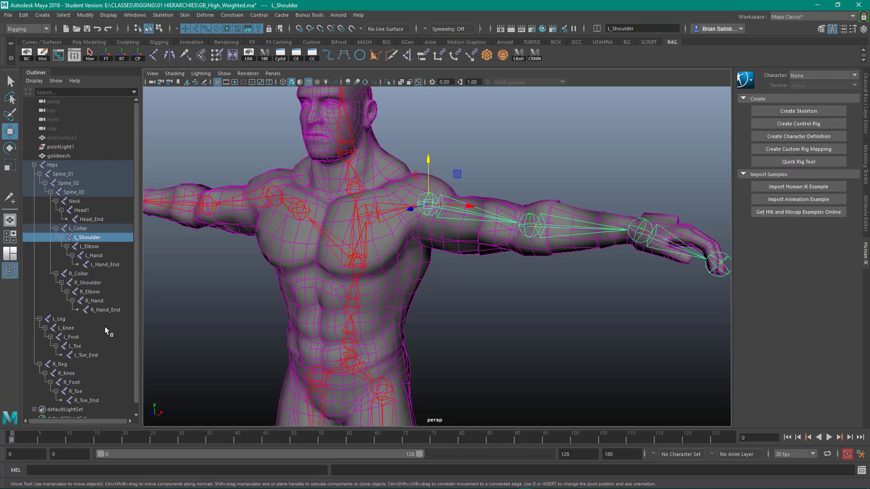
key("ctrl+d")
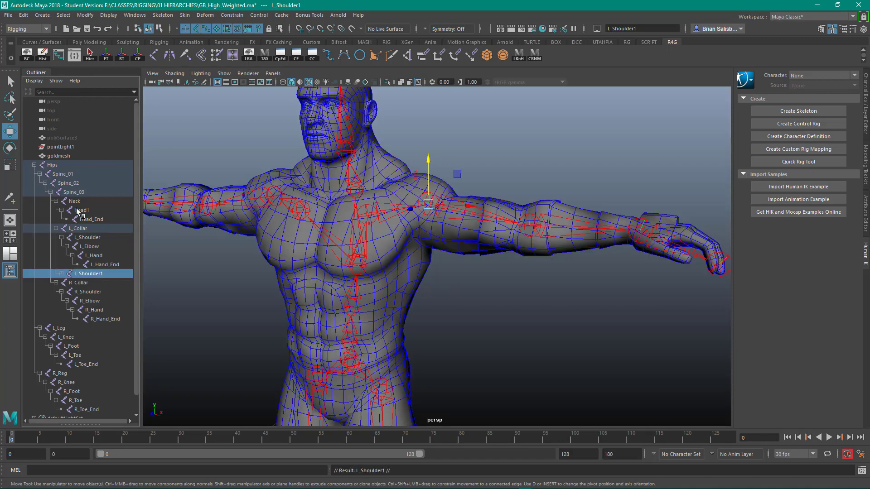
left_click(60, 274)
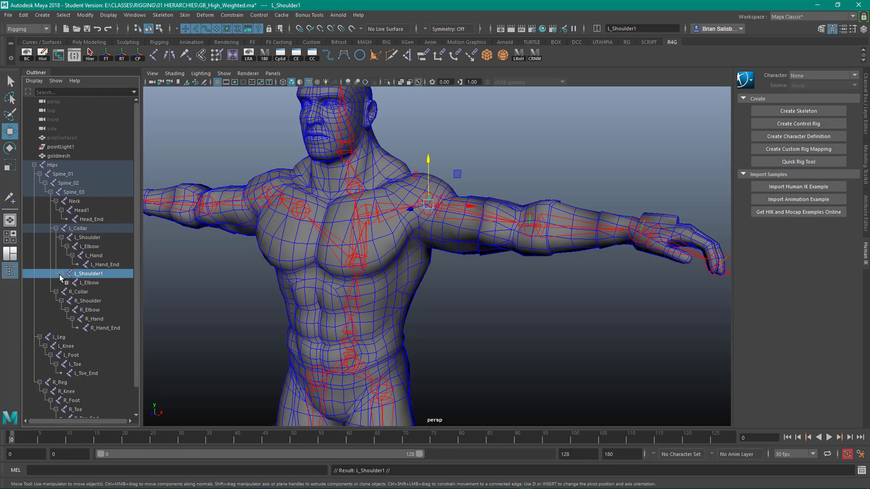
left_click(93, 283)
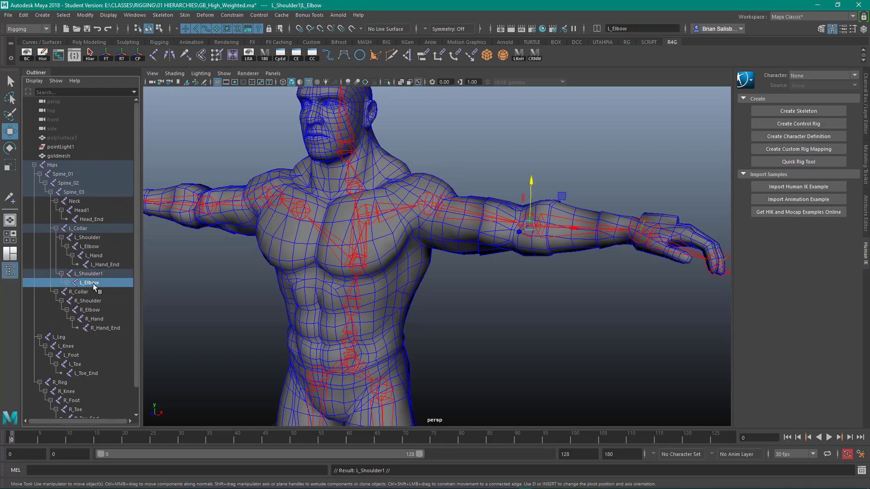
key("Delete")
Rename the duplicated shoulder joint as L_ShoulderTwist
left_click(91, 274)
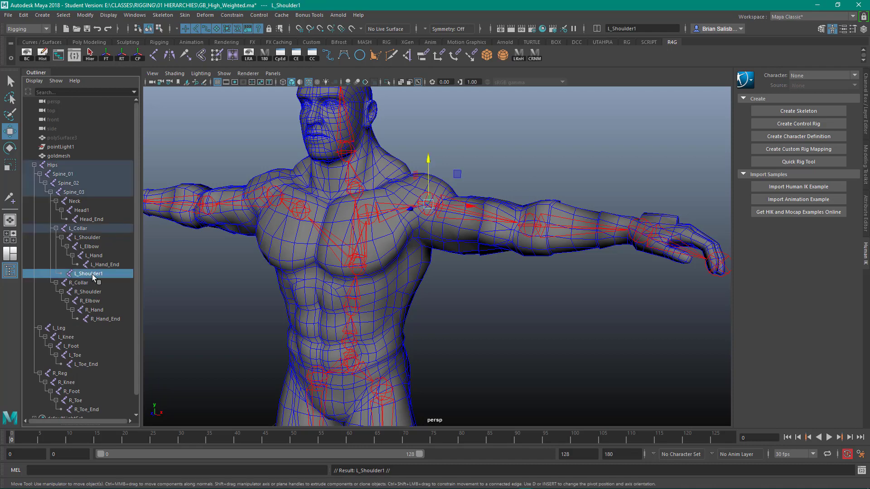
double_click(94, 274)
type("Twist")
key("Return")
Parent the L_ShoulderTwist joint under L_Shoulder
left_click(82, 230)
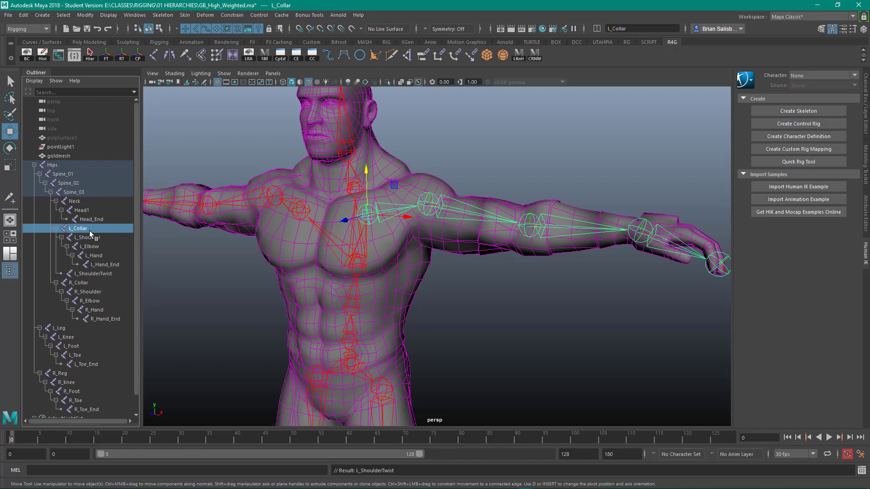
left_click(89, 238)
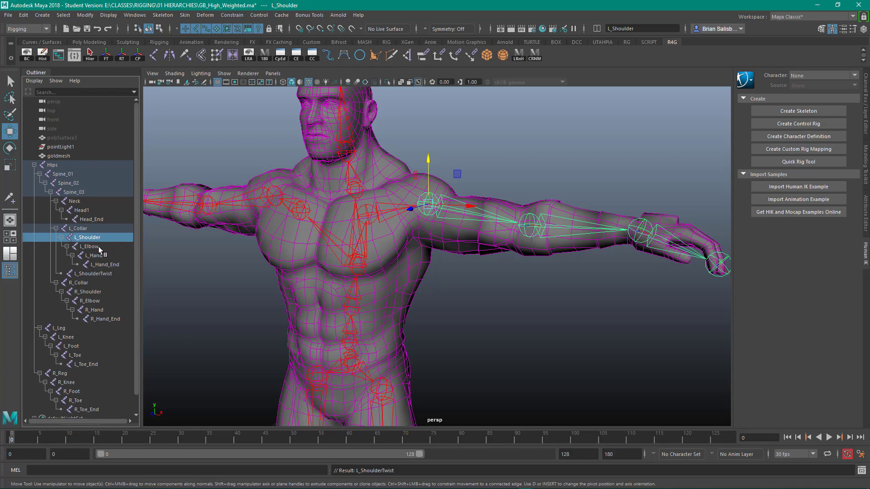
left_click(96, 275)
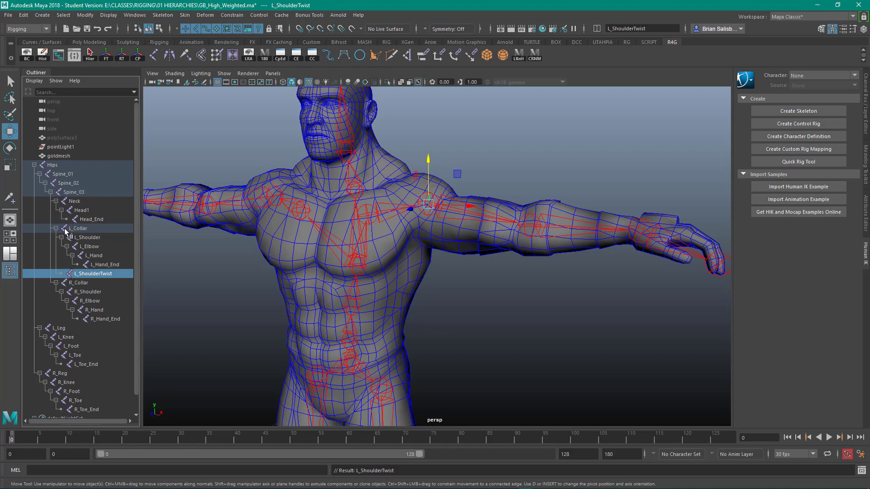
left_click(91, 239)
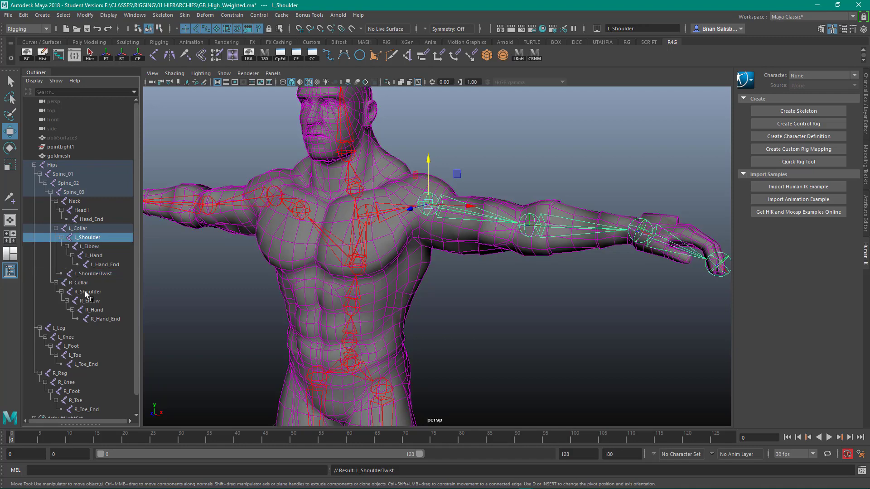
left_click(91, 274)
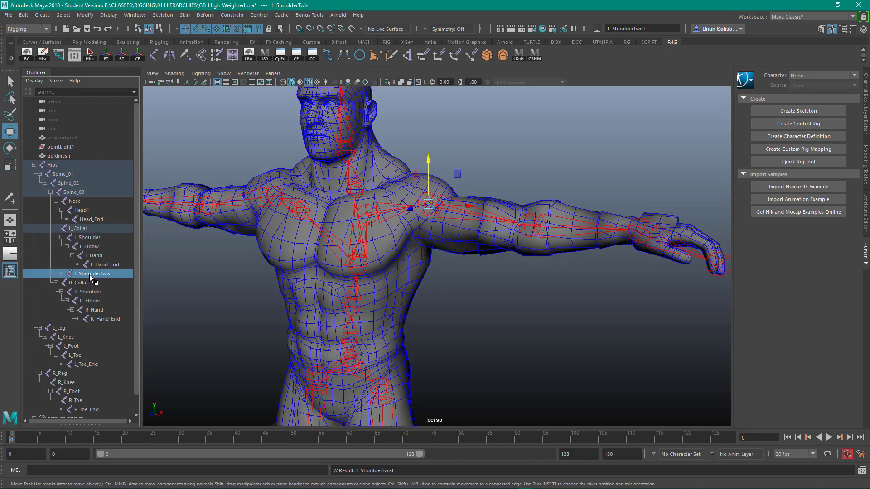
left_click_drag(90, 274, 104, 239)
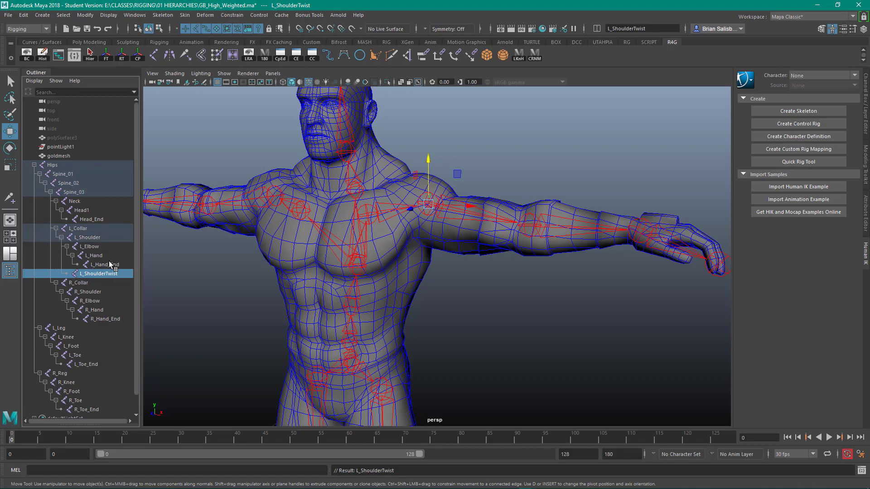
Move L_ShoulderTwist down the upper arm along its local X axis to a Translate X of about 0.71
left_click(93, 239)
left_click(92, 274)
left_click(865, 107)
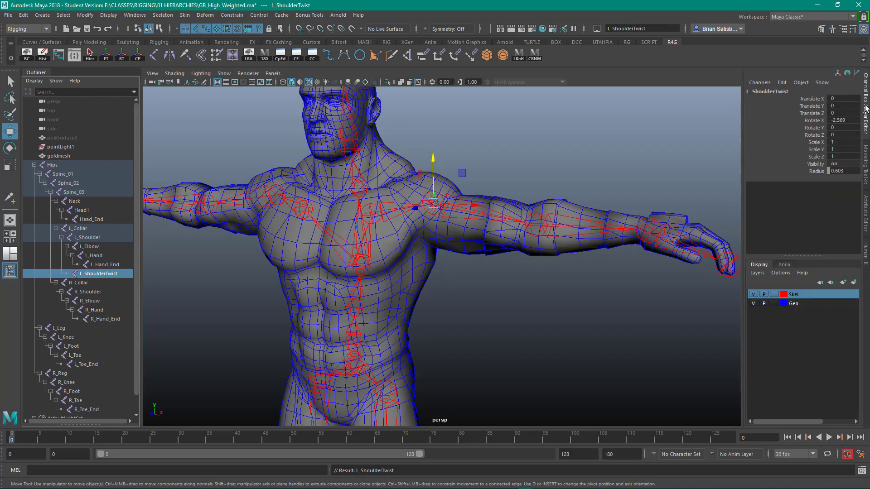
left_click(814, 99)
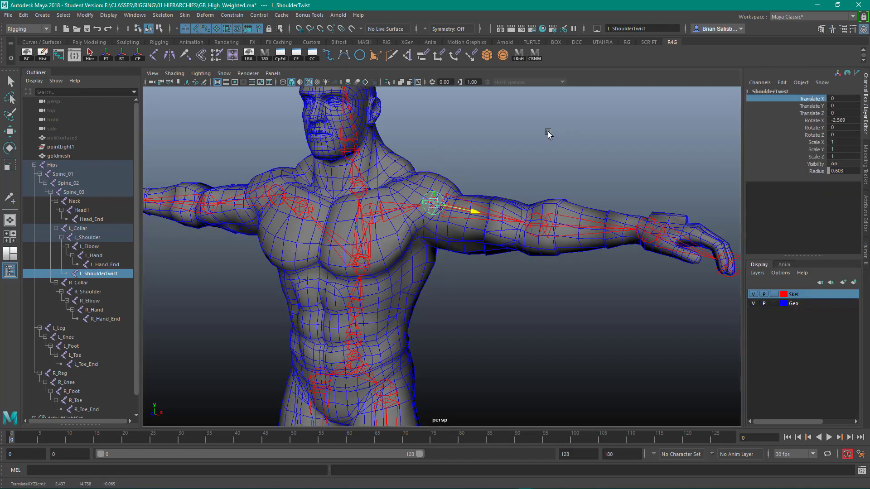
middle_click_drag(548, 134, 569, 138)
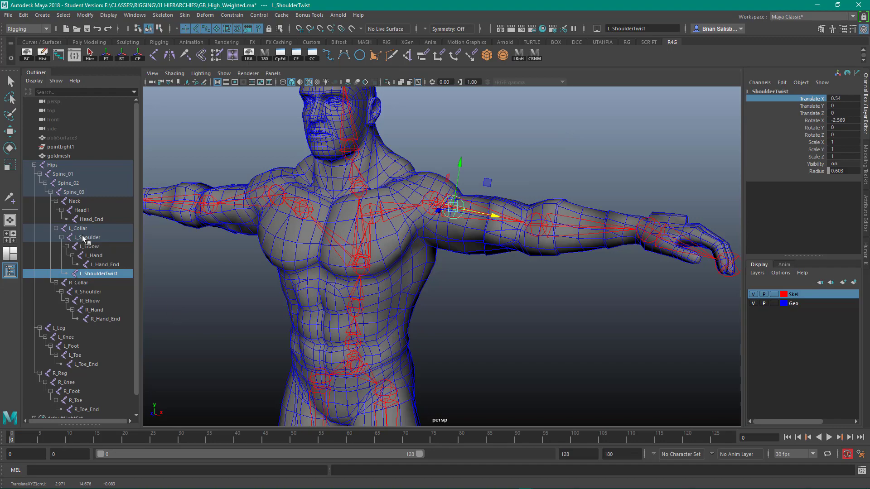
right_click_drag(467, 139, 576, 172, "alt")
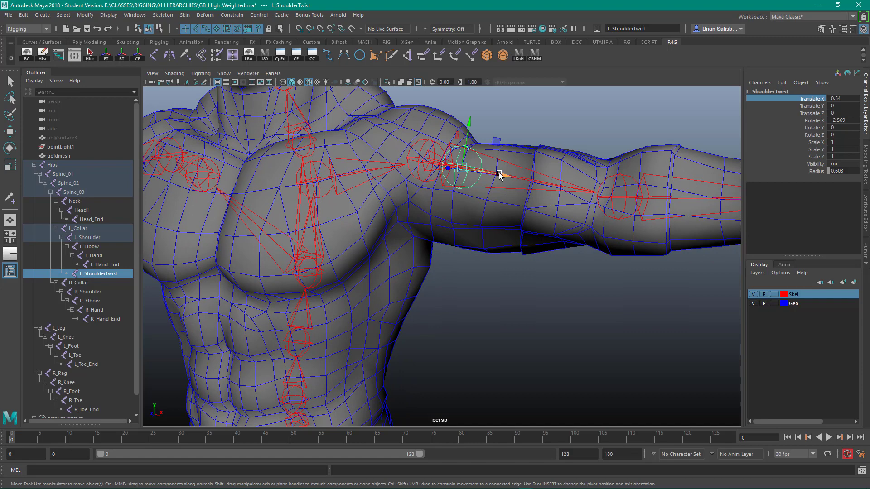
left_click(510, 125)
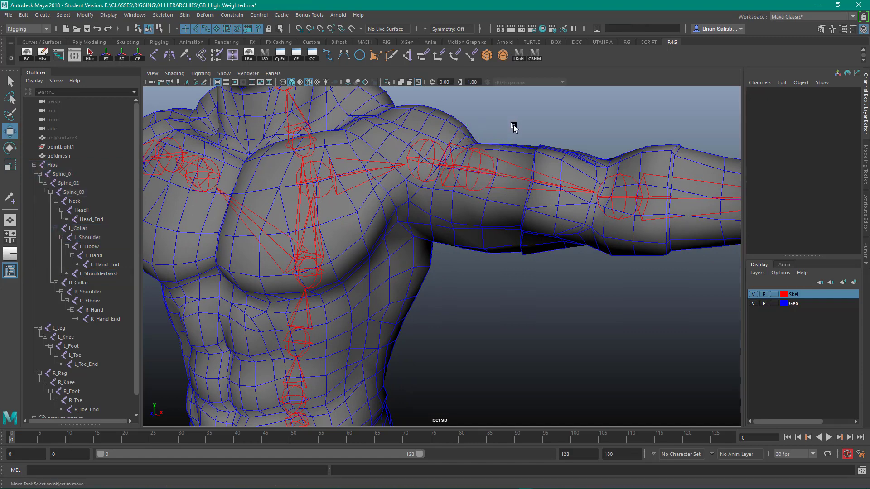
Compare the rotation axes and placement of L_ShoulderTwist with those of L_Shoulder
left_click(482, 153)
key("e")
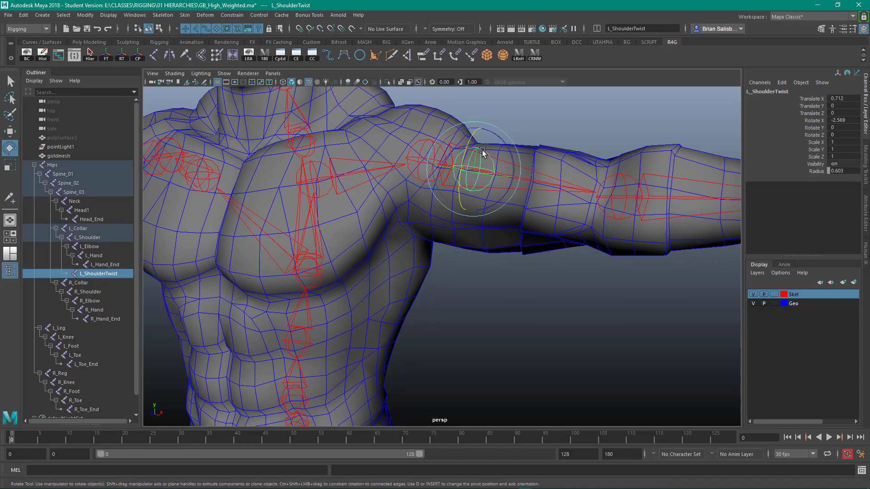
mouse_move(527, 140)
left_mouse_down("alt")
mouse_move(505, 151)
mouse_move(521, 157)
mouse_move(520, 128)
left_mouse_up("alt")
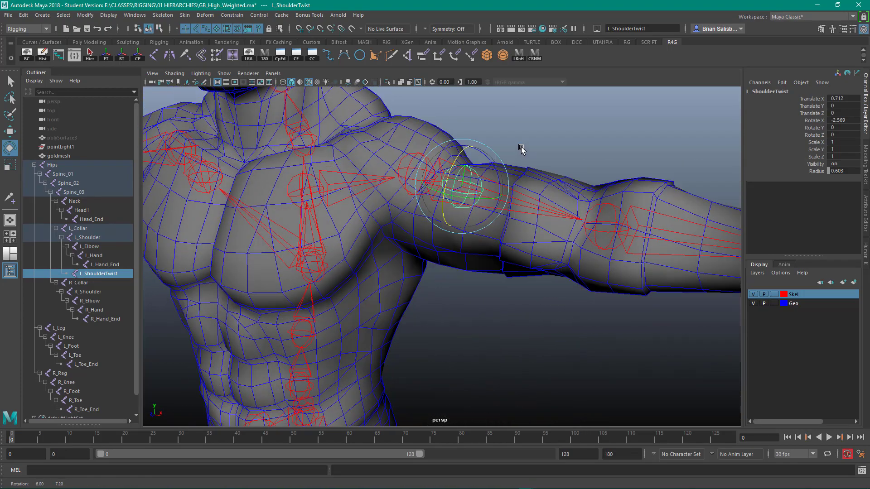
left_click(521, 124)
left_click(412, 160)
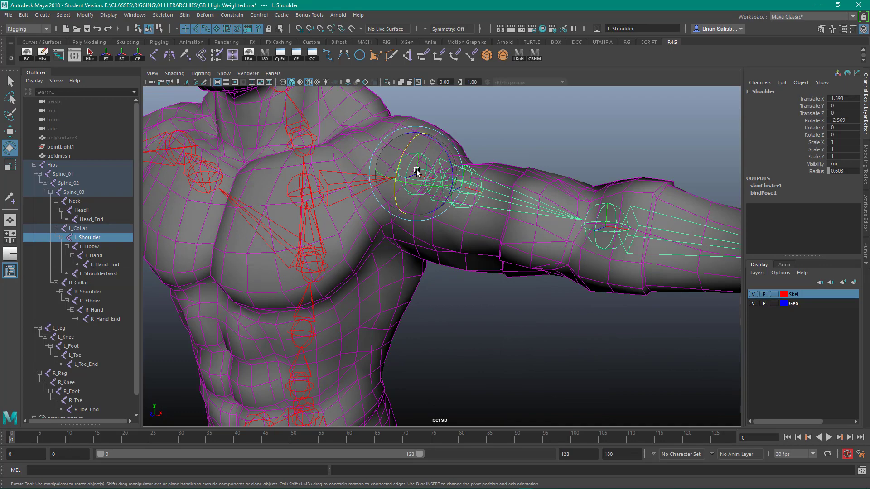
left_click(489, 408)
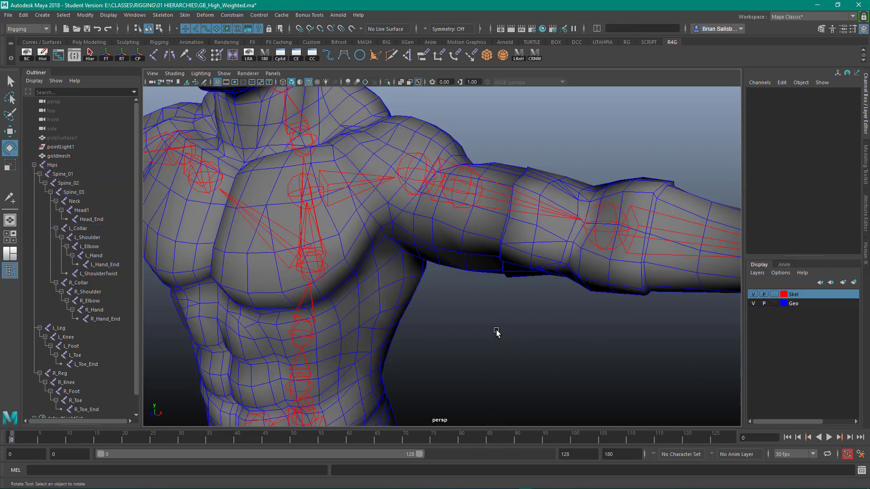
Duplicate the L_Hand joint and delete the duplicate's child end joint
right_click_drag(545, 338, 428, 317, "alt")
left_click_drag(427, 316, 476, 325, "alt")
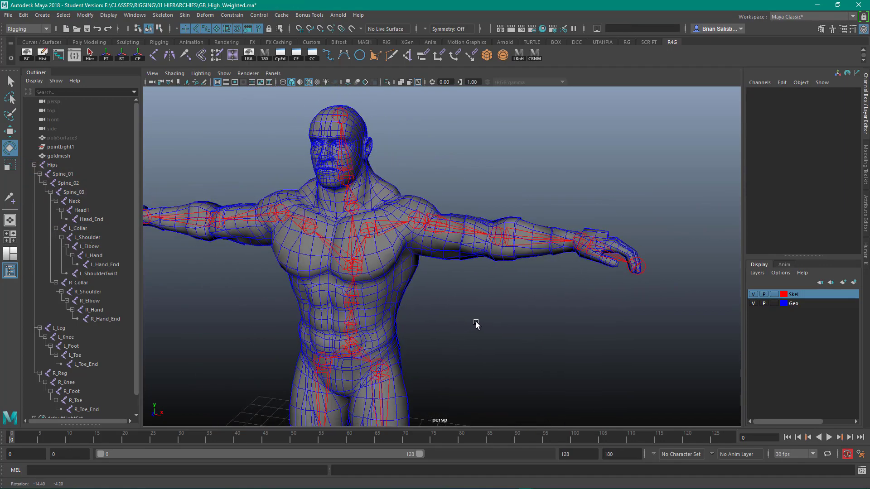
right_click_drag(476, 325, 525, 327, "alt")
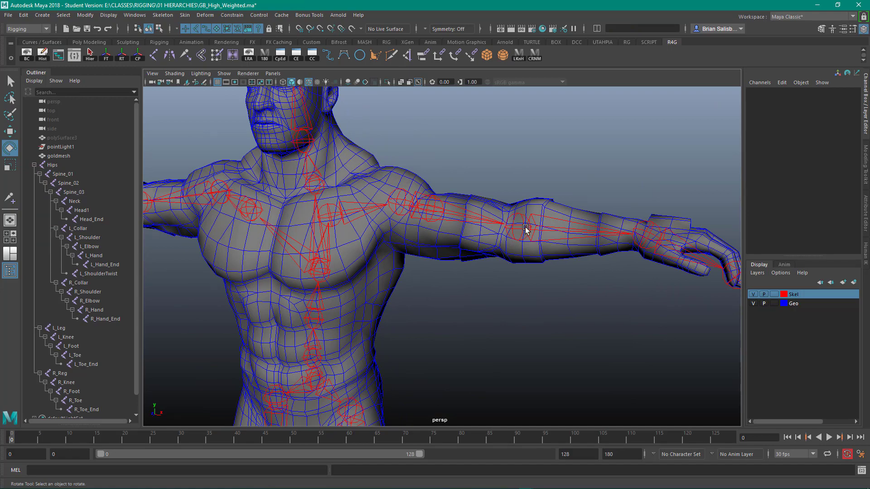
right_click_drag(486, 275, 472, 277, "alt")
middle_click_drag(472, 277, 458, 289, "alt")
right_click_drag(459, 289, 483, 301, "alt")
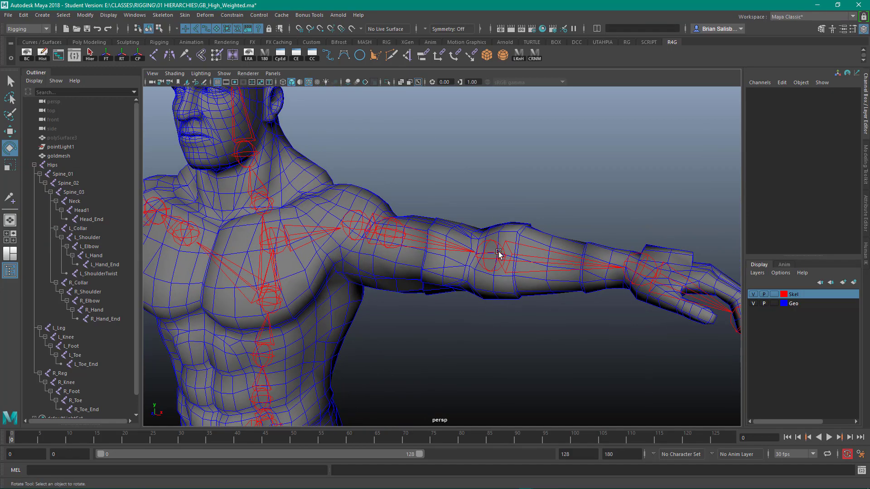
left_click_drag(589, 336, 547, 336, "alt")
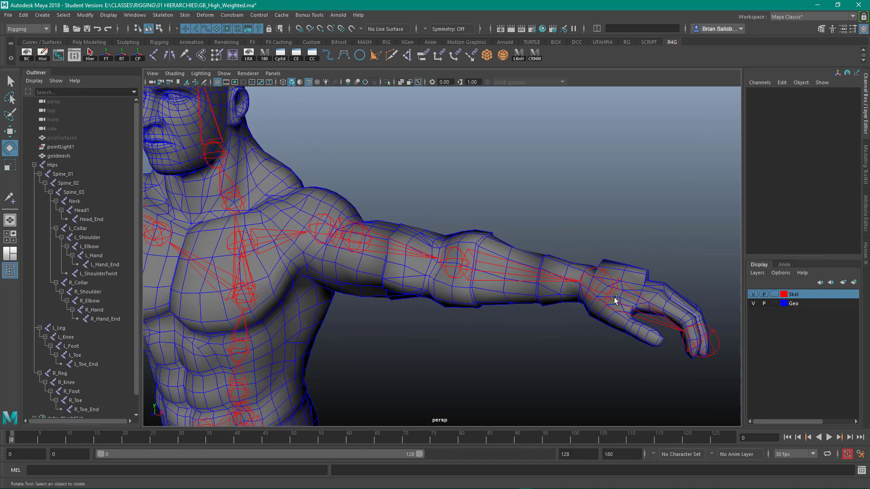
left_click(593, 284)
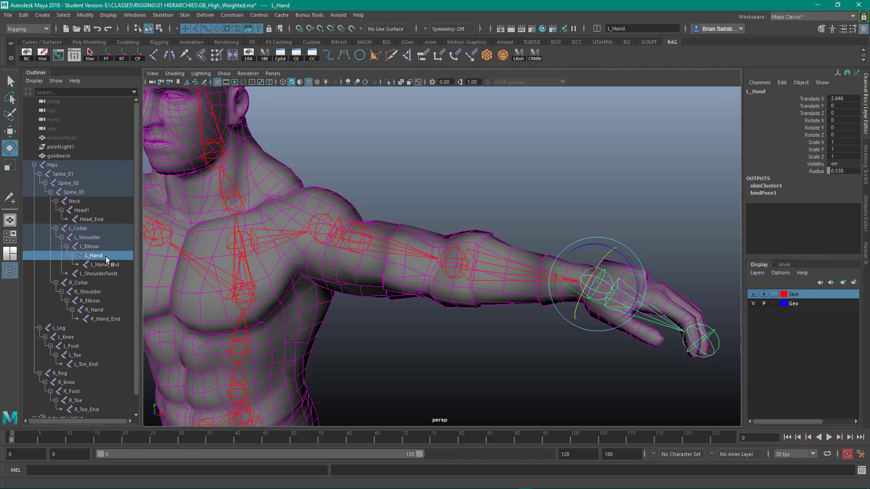
key("ctrl+d")
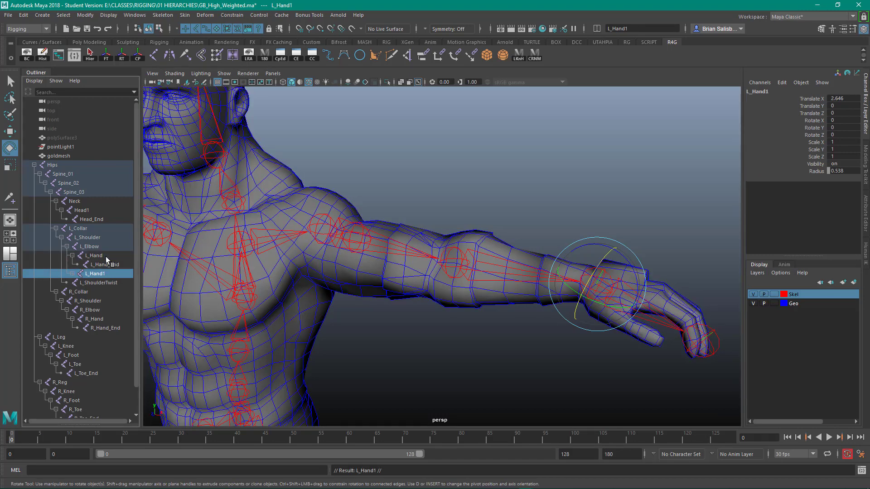
left_click(72, 274)
left_click(104, 283)
left_click(72, 273)
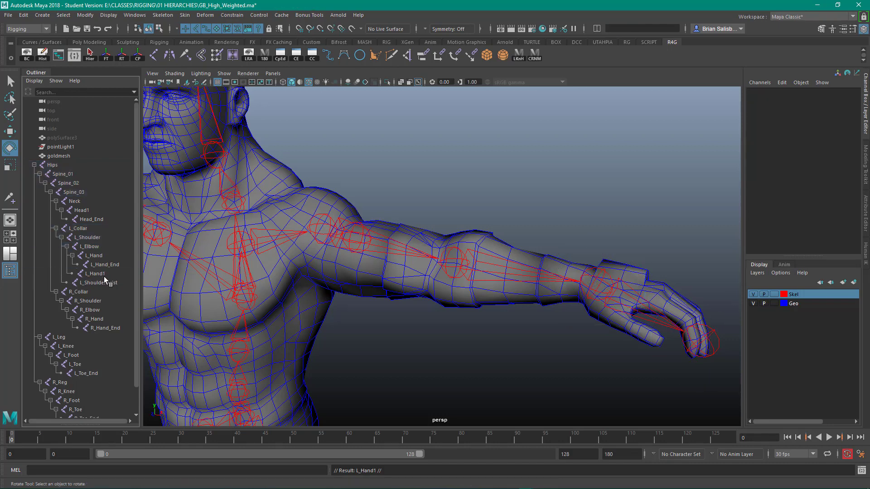
Rename the duplicated hand joint to L_HandTwist
double_click(96, 274)
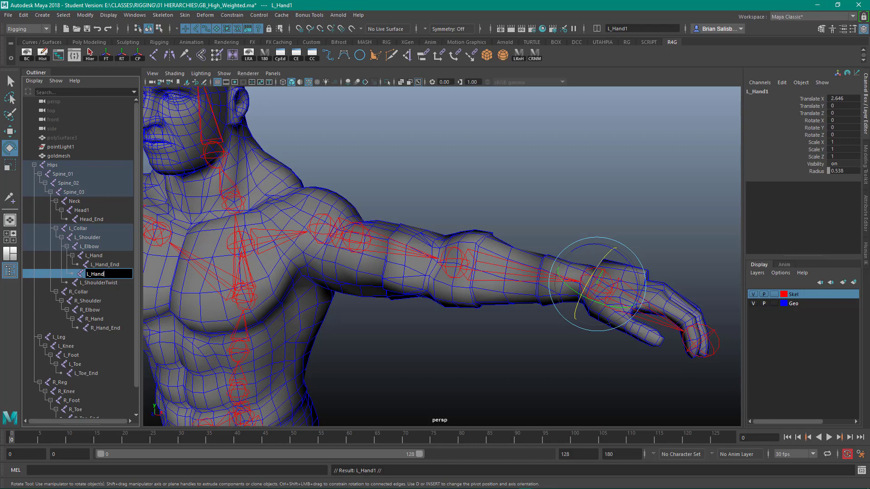
key("Return")
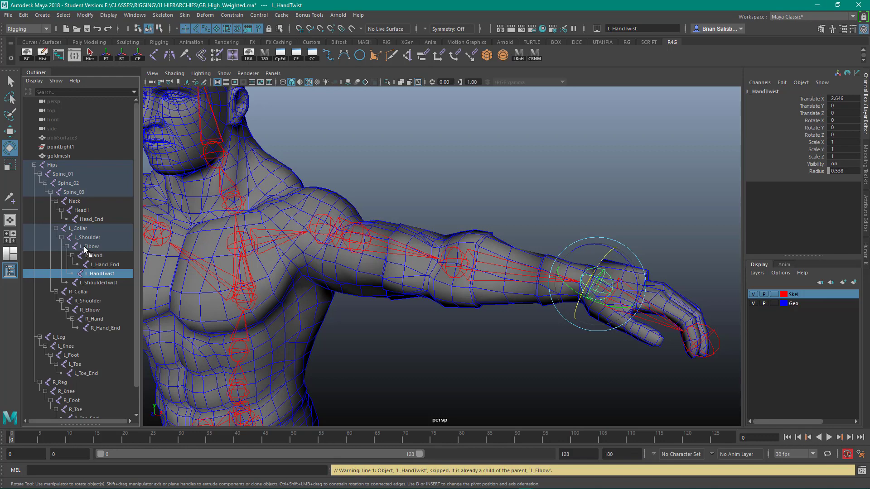
left_click(97, 248)
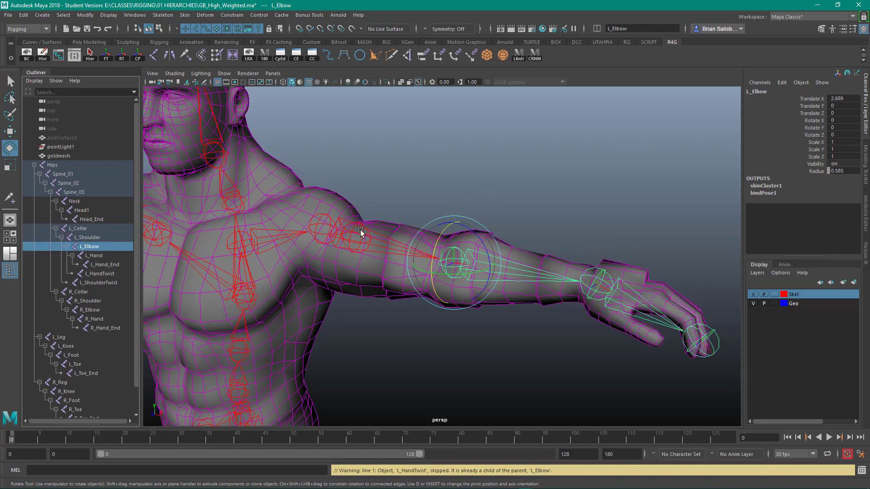
left_click(101, 283)
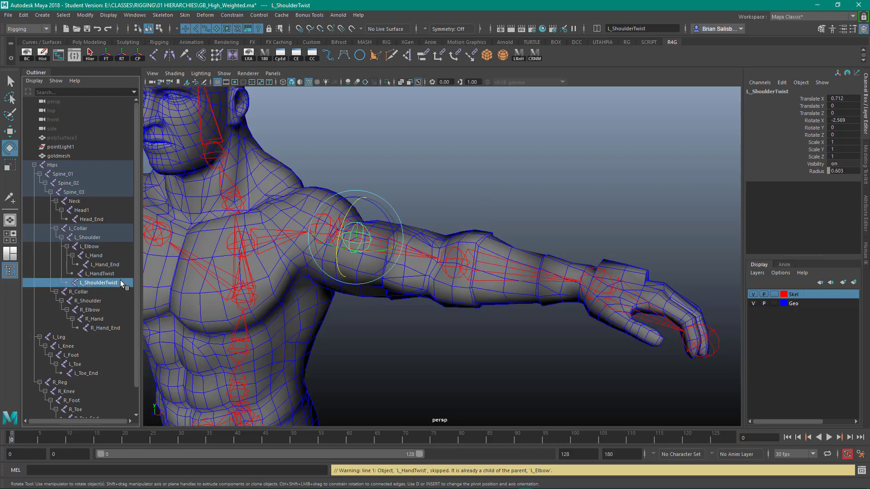
left_click(100, 274)
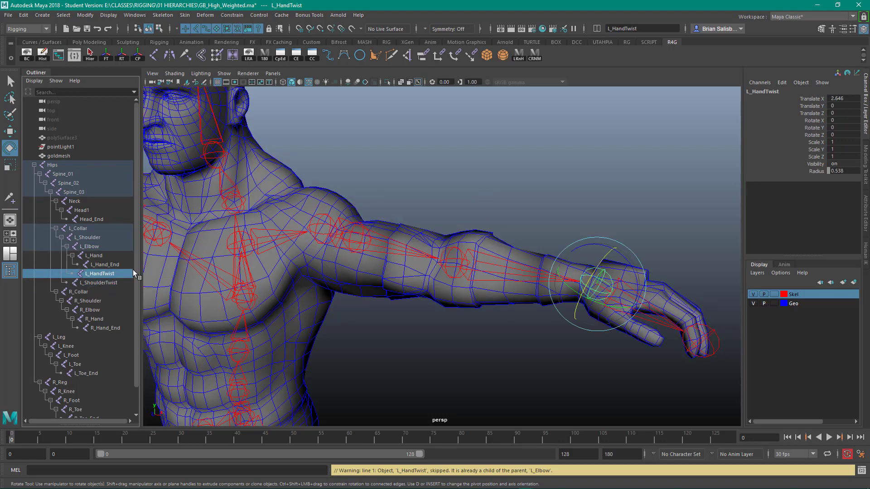
Move L_HandTwist back along the forearm on its local X axis to a Translate X of 1.35
left_click(811, 98)
middle_click_drag(597, 164, 521, 162)
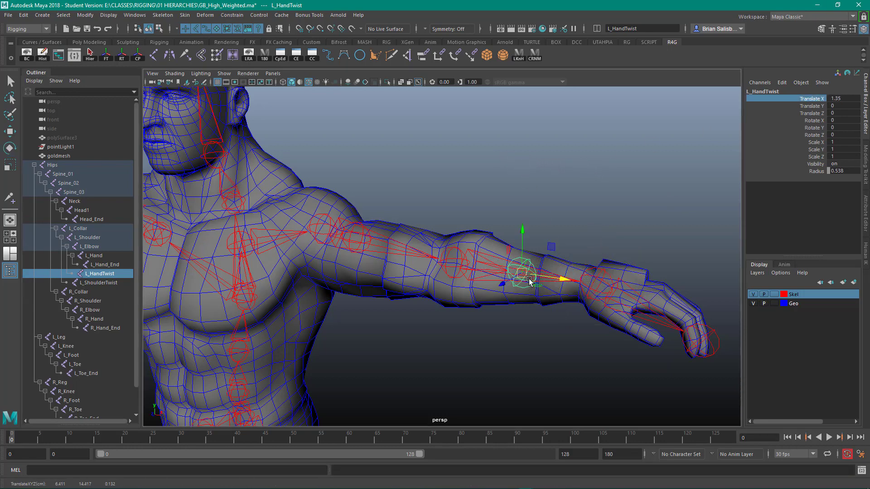
left_click(543, 222)
left_click(528, 263)
key("e")
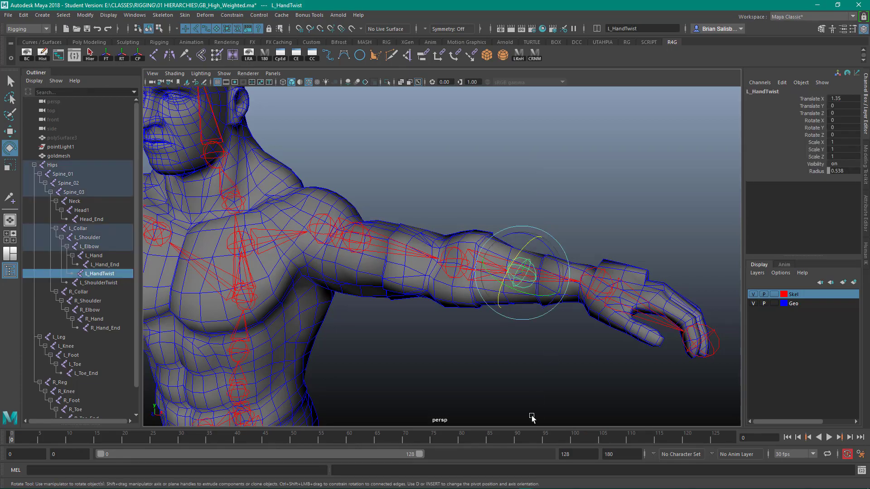
Delete the L_HandTwist joint
mouse_move(474, 390)
left_mouse_down("alt")
mouse_move(443, 341)
mouse_move(482, 382)
left_mouse_up("alt")
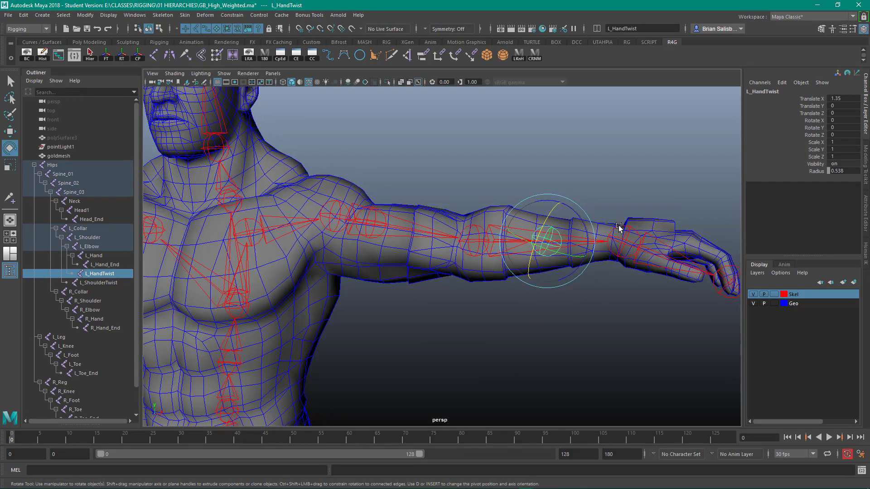
left_click_drag(538, 359, 517, 362, "alt")
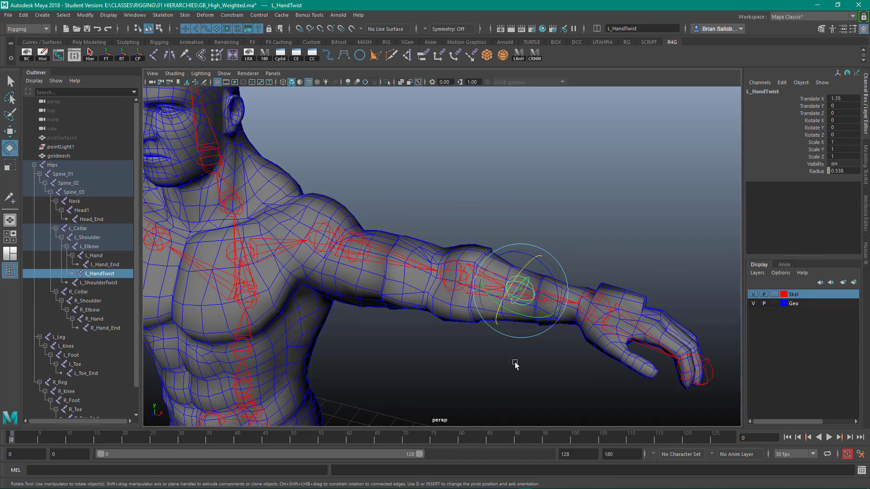
key("Delete")
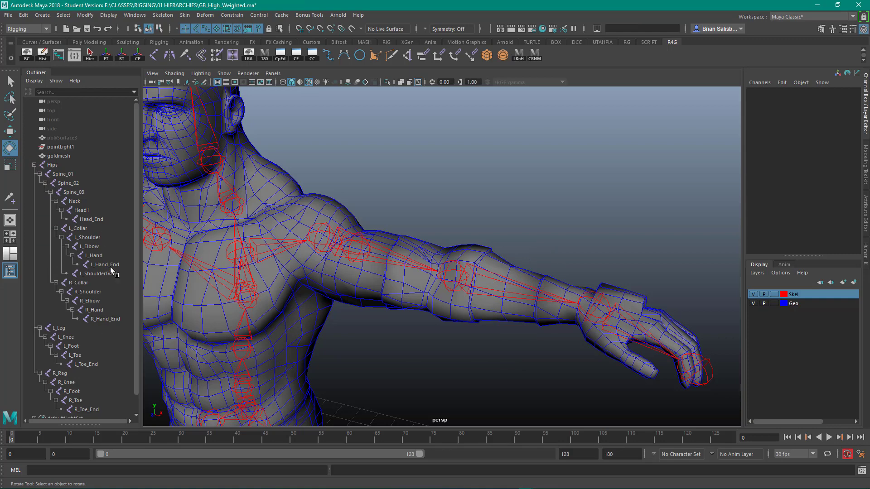
Duplicate the L_Elbow joint and delete the hand joint hierarchy under the duplicate
left_click(98, 253)
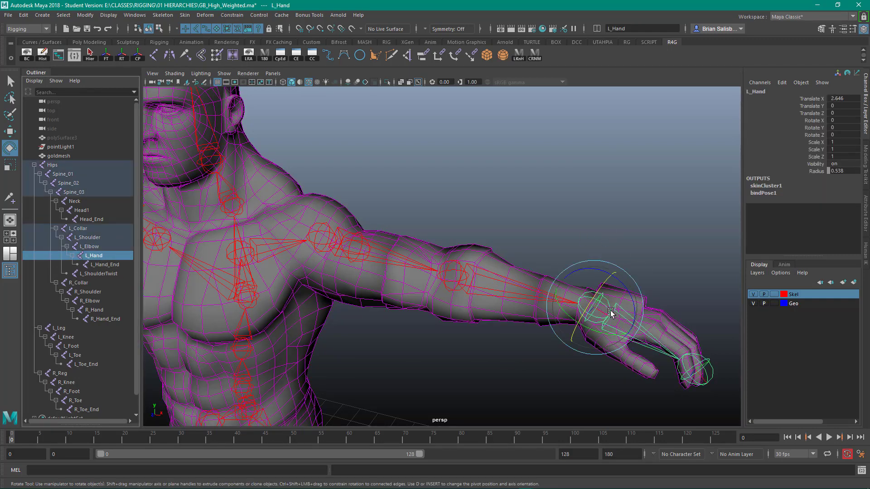
left_click(455, 274)
left_click(455, 274)
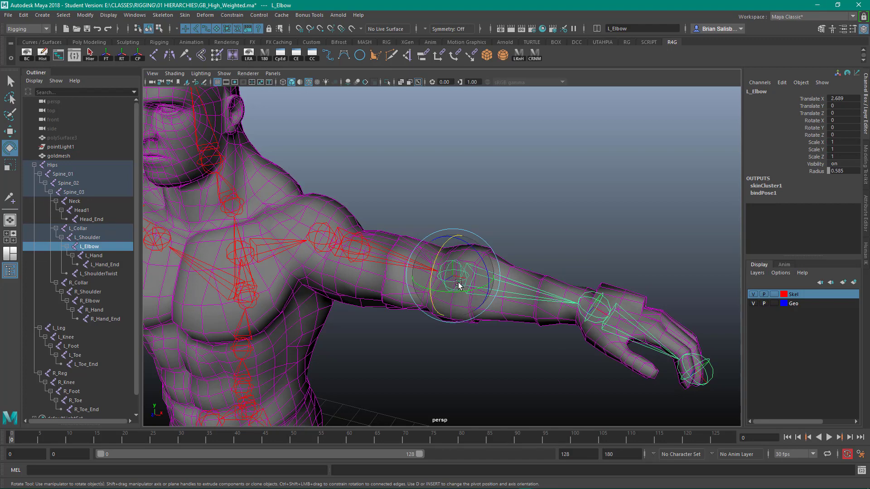
left_click(483, 218)
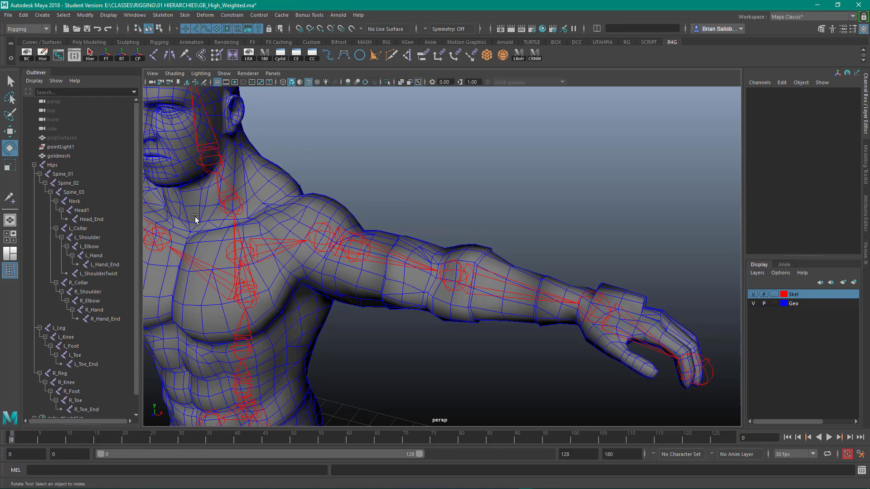
left_click(90, 247)
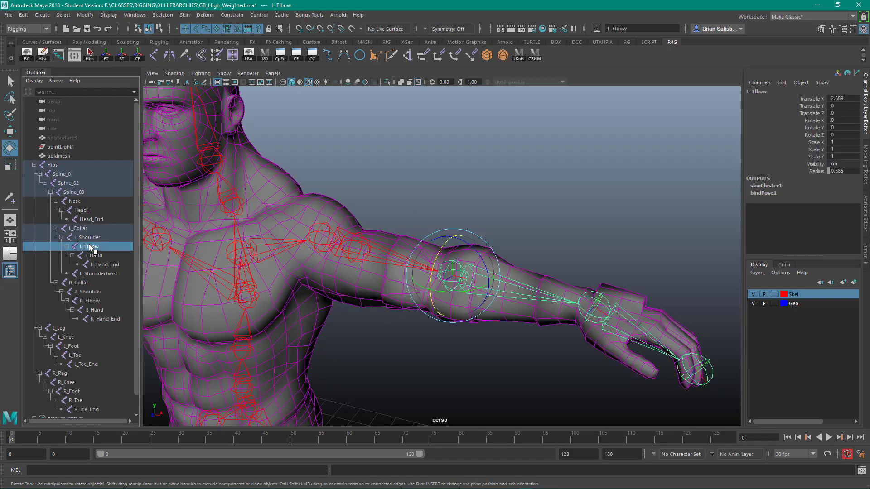
key("ctrl+d")
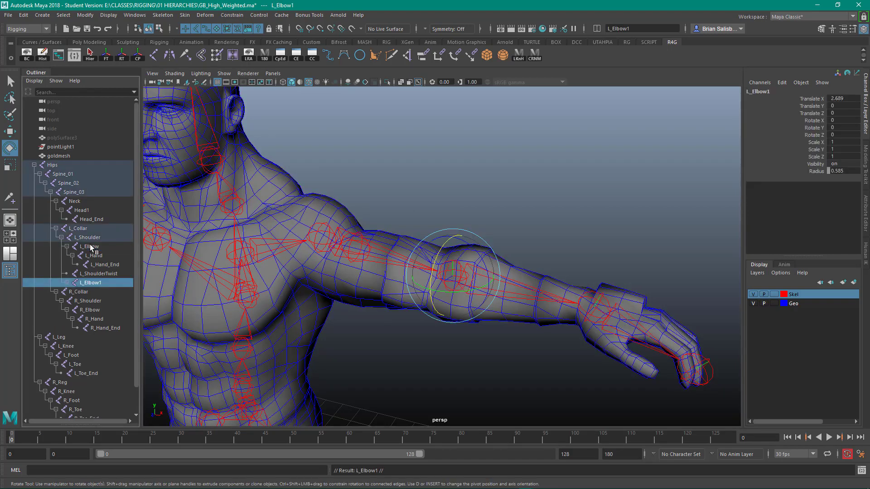
left_click(67, 282)
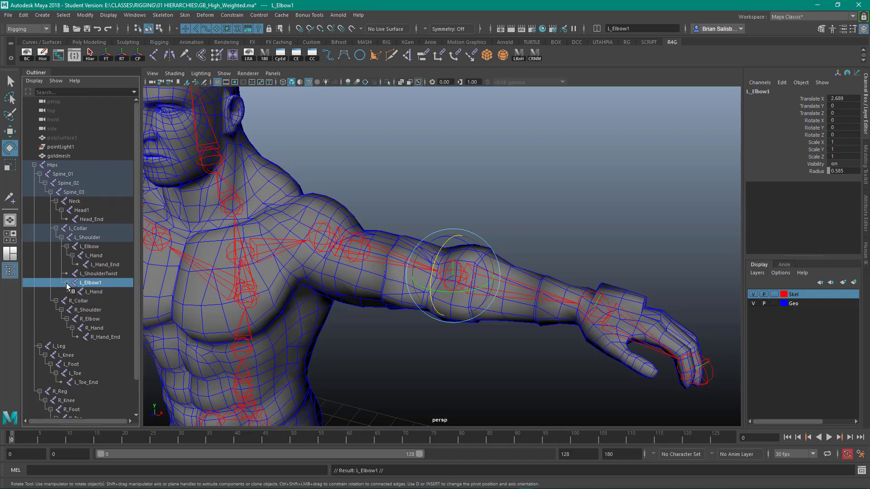
left_click(93, 292)
key("Delete")
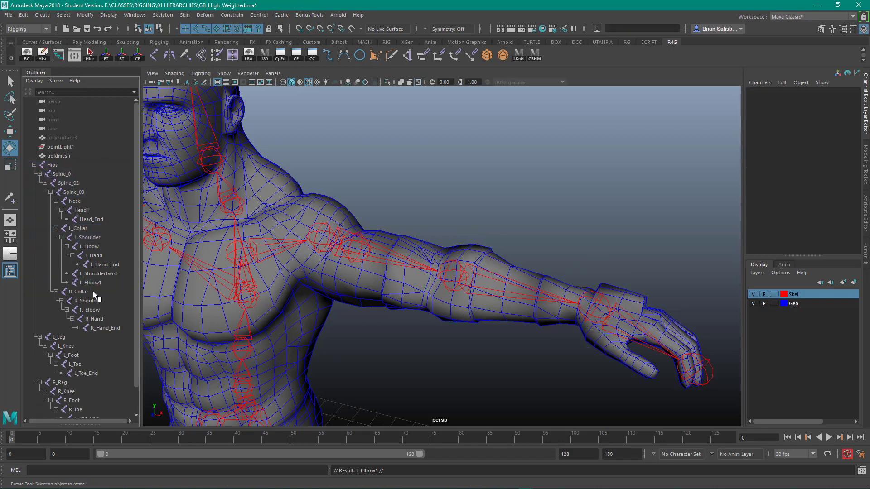
Rename the duplicated elbow joint to L_ElbowTwist and parent it under L_Elbow
double_click(98, 282)
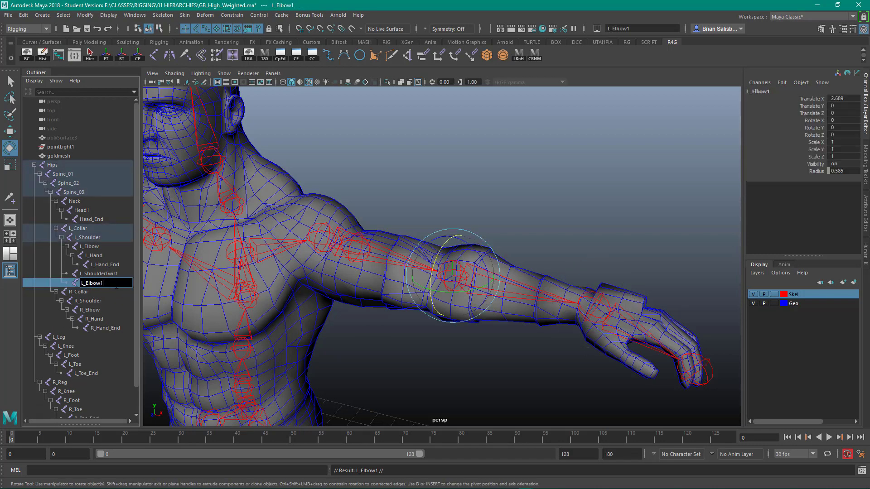
type("L_ElbowTwist")
key("Return")
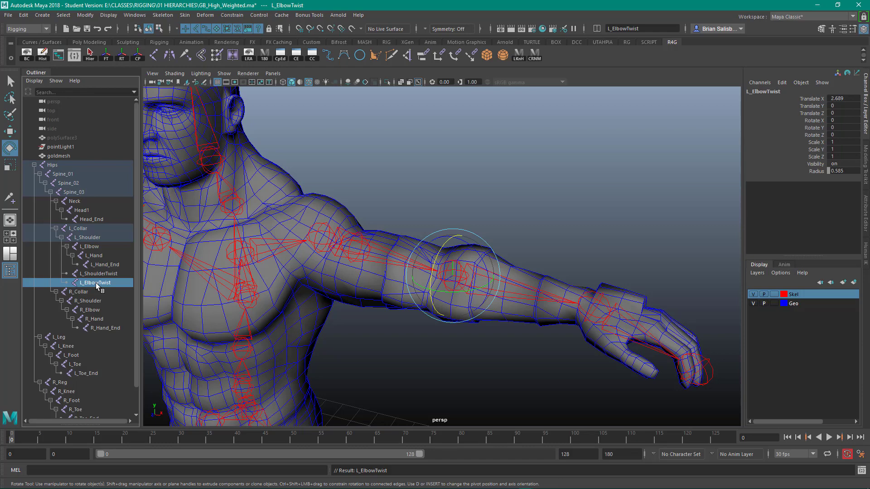
middle_click_drag(96, 282, 96, 247)
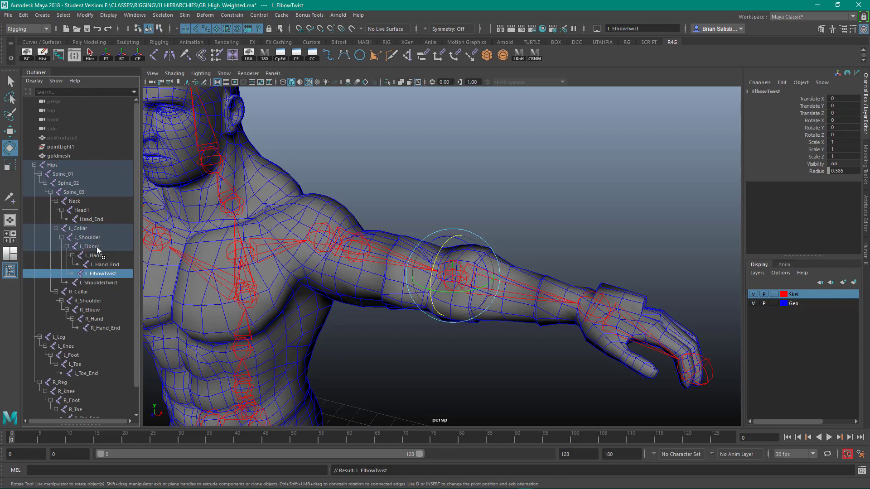
left_click(89, 246)
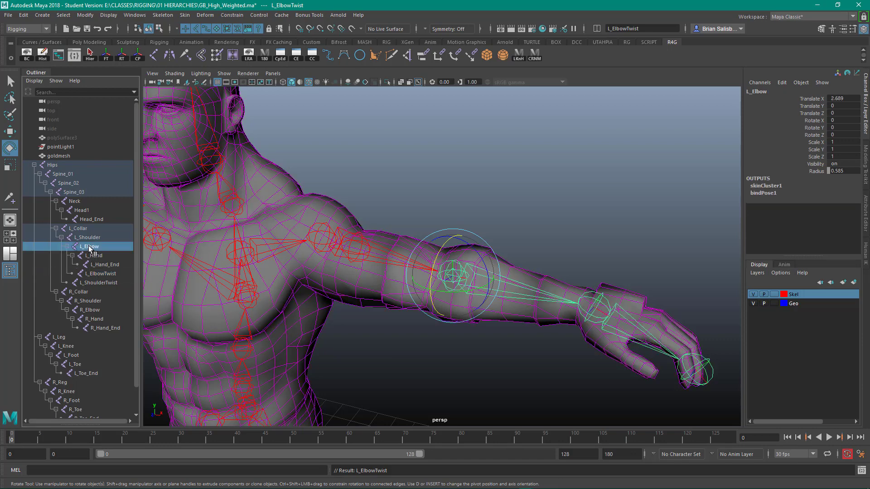
Move L_ElbowTwist down the forearm along its local X axis to a Translate X of about 1.06
left_click(101, 274)
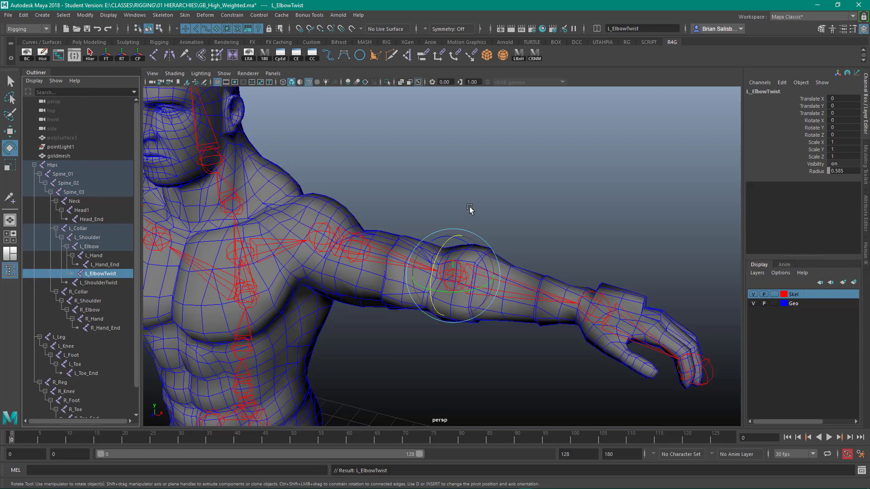
key("w")
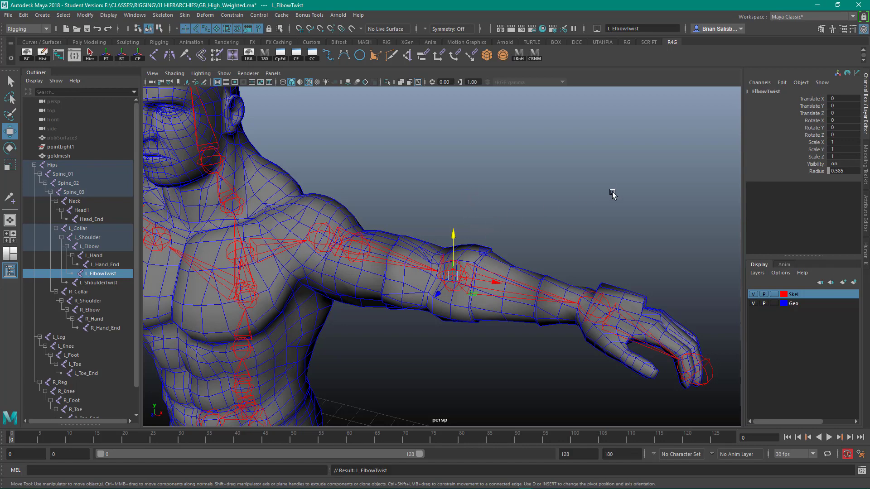
left_click(811, 99)
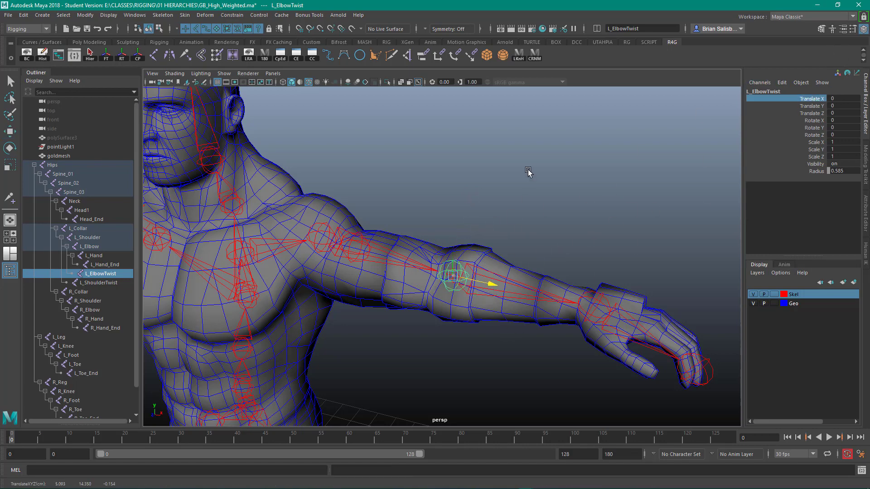
middle_click_drag(528, 171, 584, 181)
left_click(566, 178)
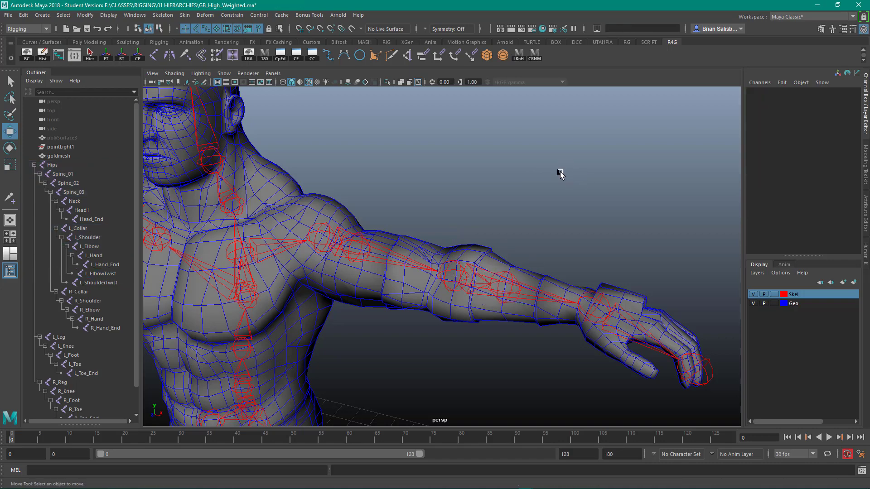
left_click(506, 276)
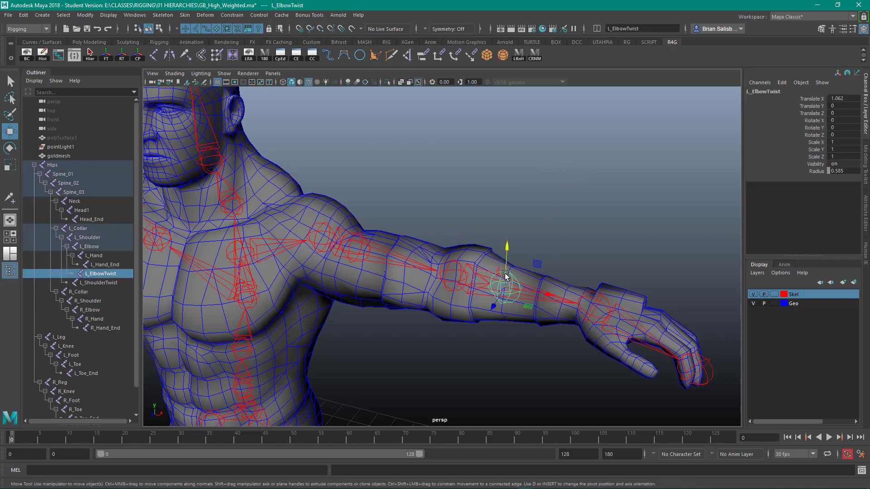
Test the forearm twist by rotating the L_Elbow joint about its X axis to about 35.7 degrees
key("e")
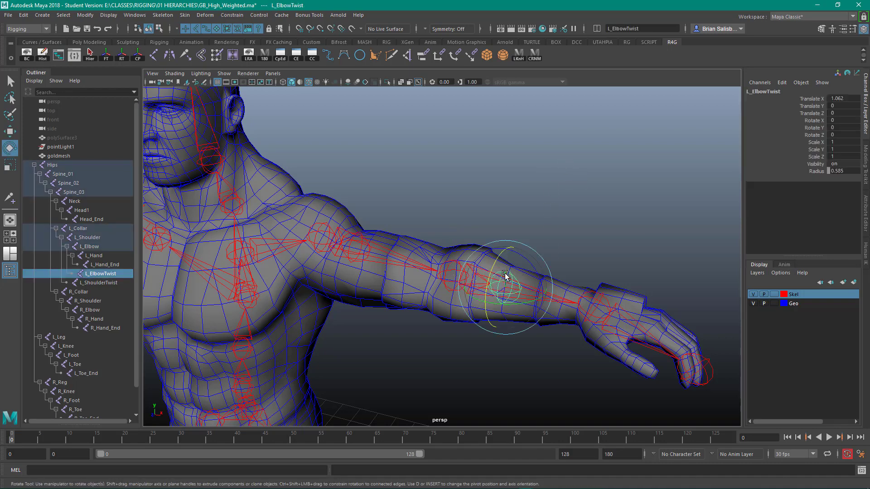
left_click(466, 195)
left_click(461, 278)
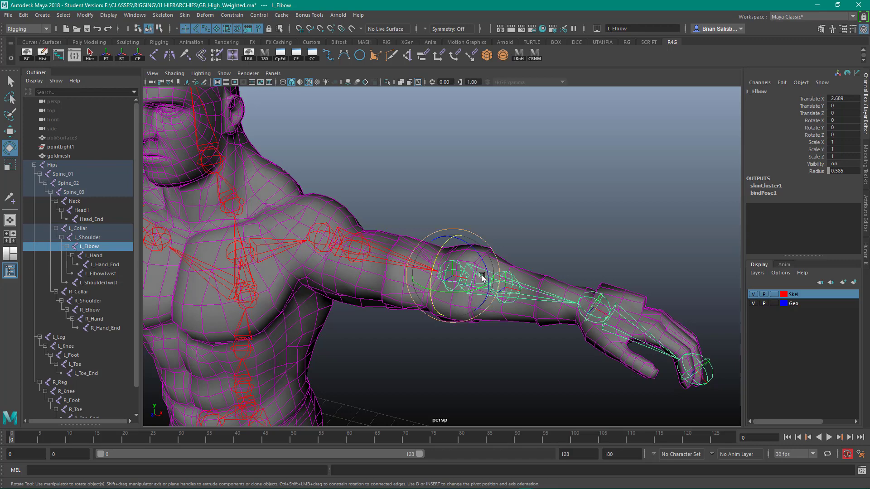
left_click(555, 238)
left_click(452, 267)
left_click_drag(452, 243, 505, 277)
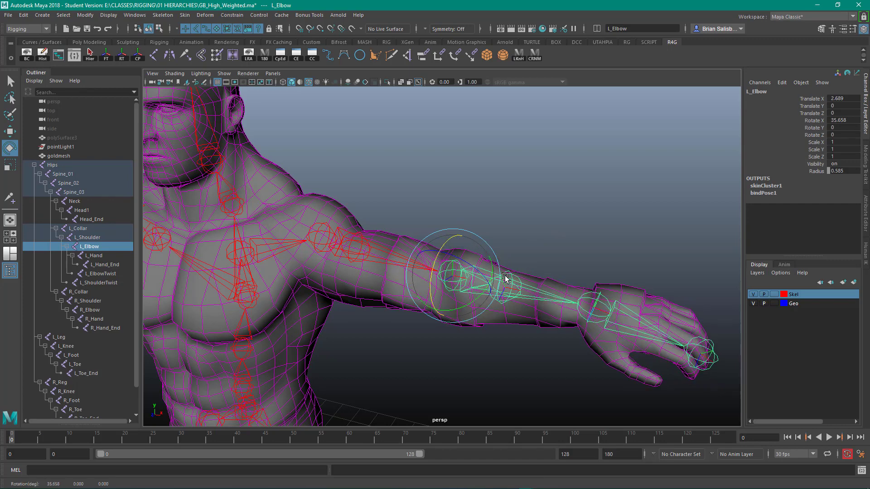
Test-rotate L_ElbowTwist about its X axis to about 31.8 degrees, and undo both the twist and elbow rotations
left_click(511, 281)
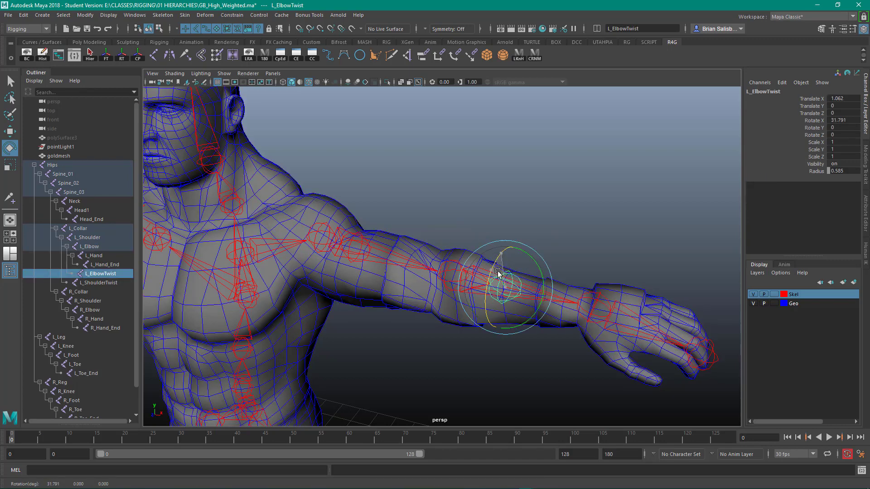
key("ctrl+z")
key("ctrl+z")
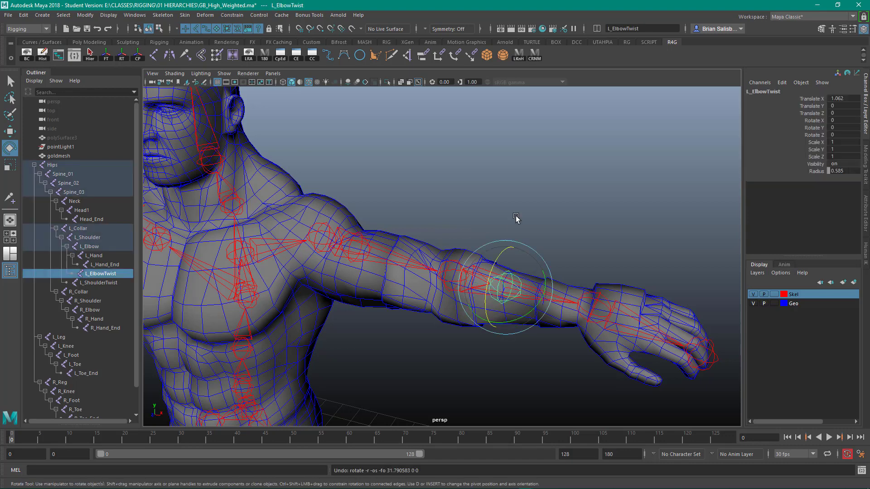
key("ctrl+z")
left_click(516, 218)
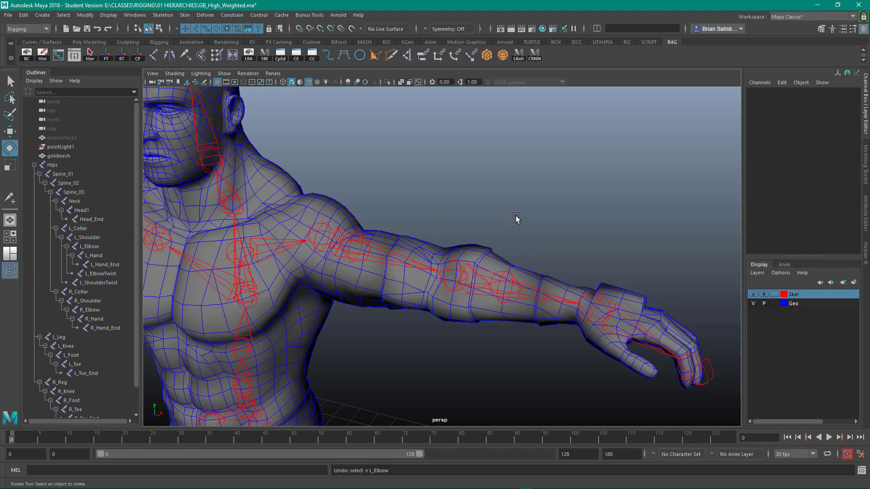
Insert one twist joint midway along the right upper arm and another midway along the right forearm
left_click(511, 278)
left_click(437, 209)
right_click_drag(565, 207, 473, 211, "alt")
middle_click_drag(472, 215, 567, 210, "alt")
right_click_drag(568, 212, 566, 208, "alt")
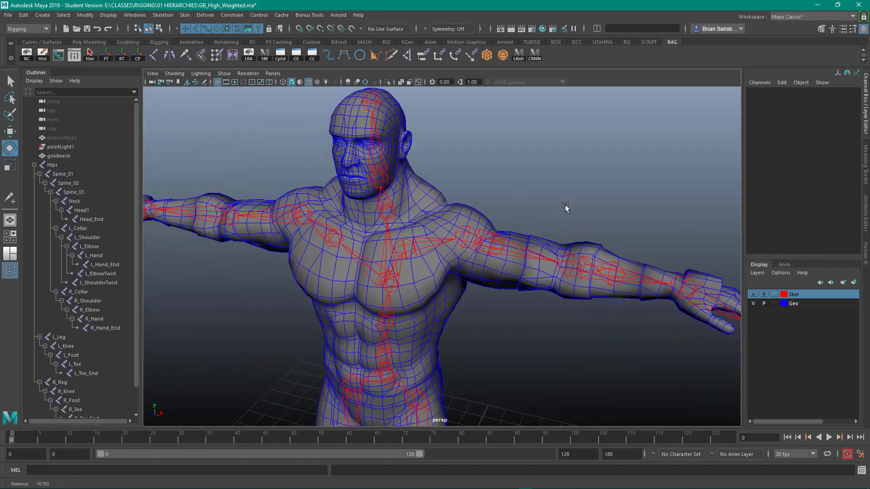
left_click_drag(567, 208, 572, 228, "alt")
middle_click_drag(294, 221, 433, 227, "alt")
right_click_drag(433, 227, 425, 262, "alt")
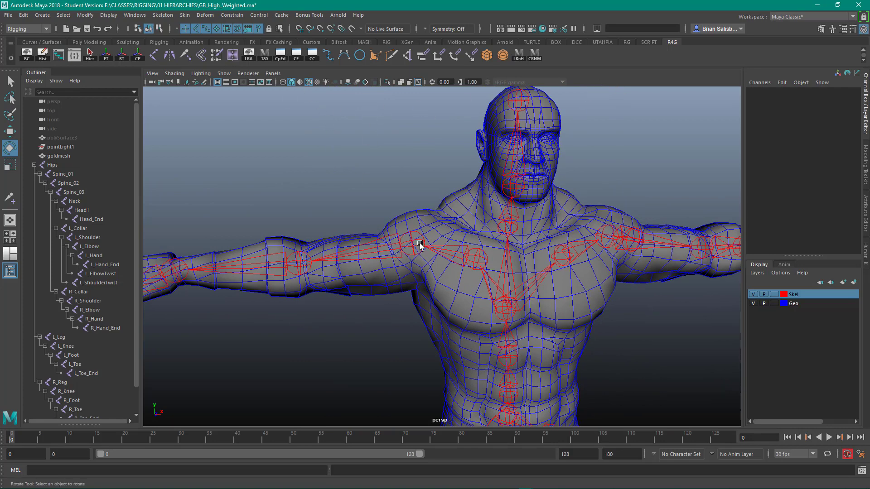
left_click(163, 15)
left_click(181, 47)
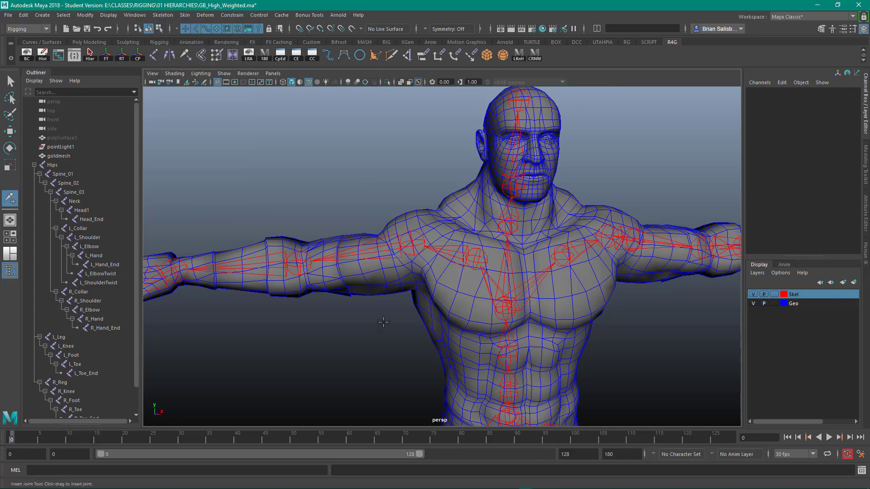
left_click_drag(412, 244, 243, 266)
key("q")
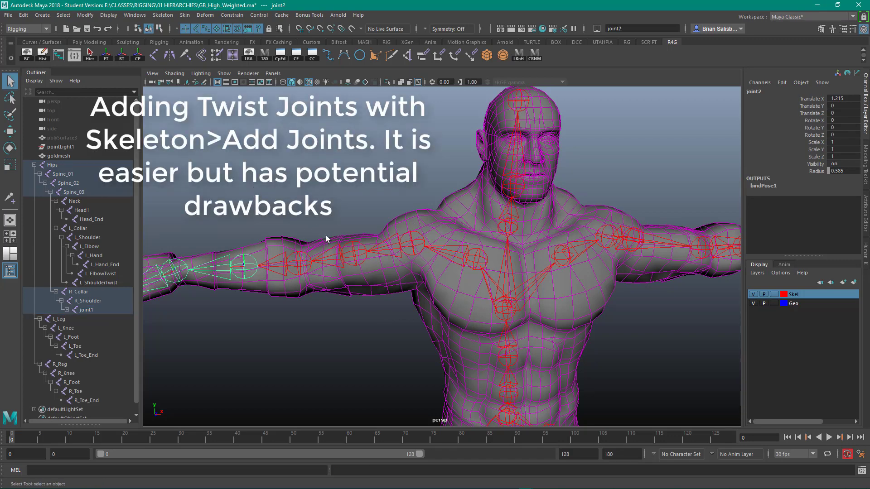
Test-rotate the inserted upper-arm joint and R_Shoulder, turning the shoulder about its X axis to about -25.5 degrees
left_click(341, 263)
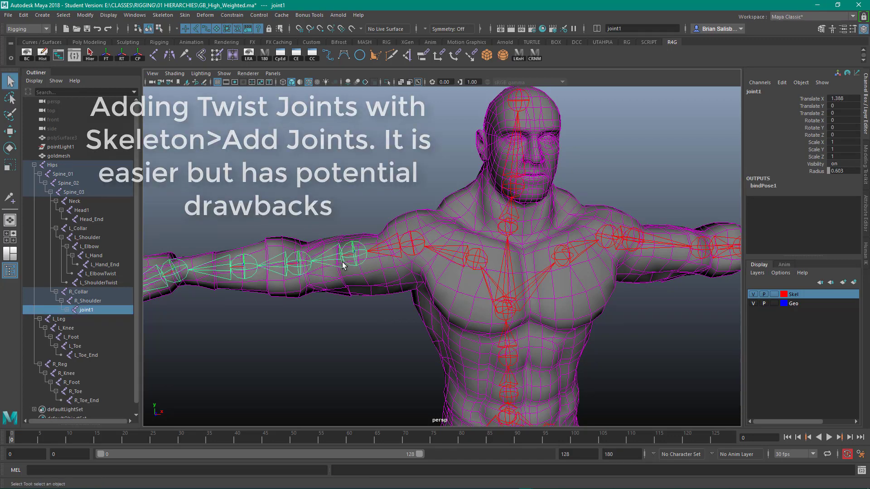
key("e")
left_click_drag(346, 220, 354, 236)
left_click(409, 234)
left_click_drag(409, 221, 414, 238)
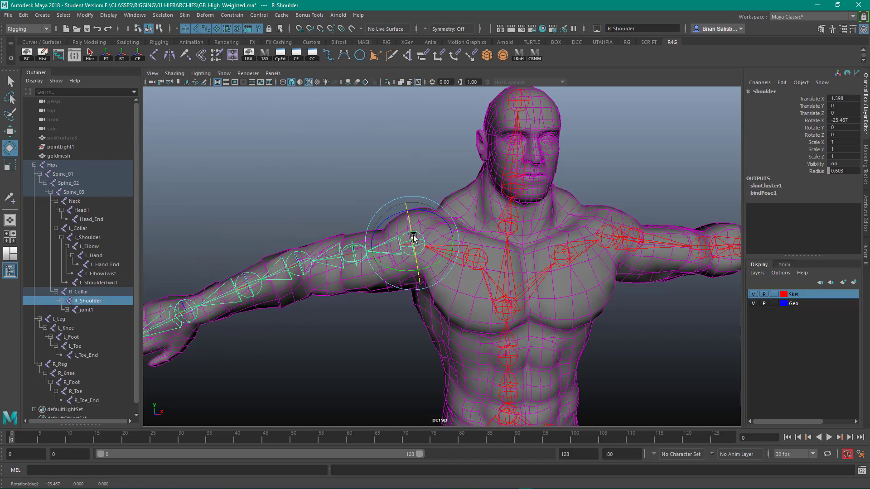
Twist the inserted upper-arm joint about its X axis, and bend the inserted forearm joint about Y to about 24.5 degrees
left_click(355, 256)
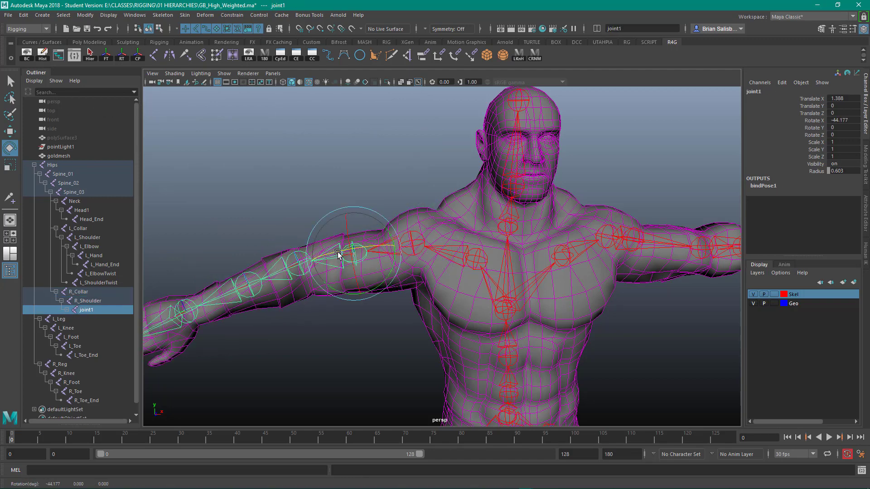
mouse_move(337, 259)
left_mouse_down()
mouse_move(352, 253)
mouse_move(346, 249)
left_mouse_up()
left_click(247, 280)
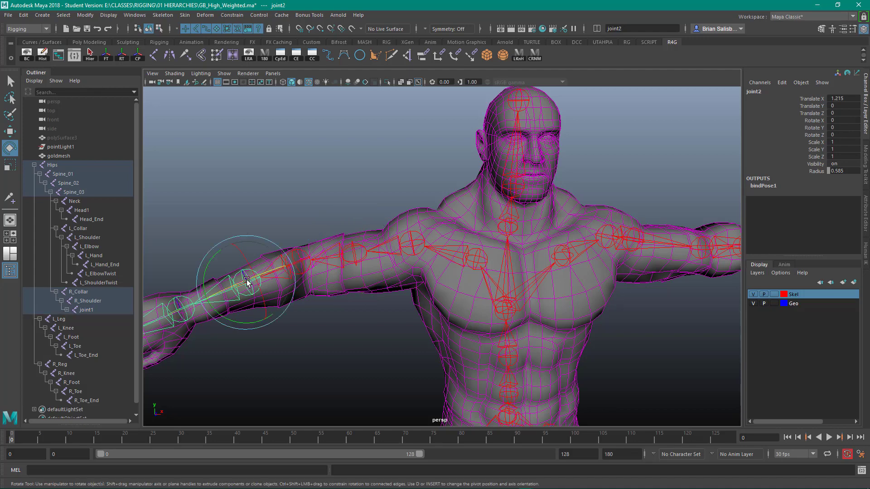
left_click_drag(214, 259, 244, 277)
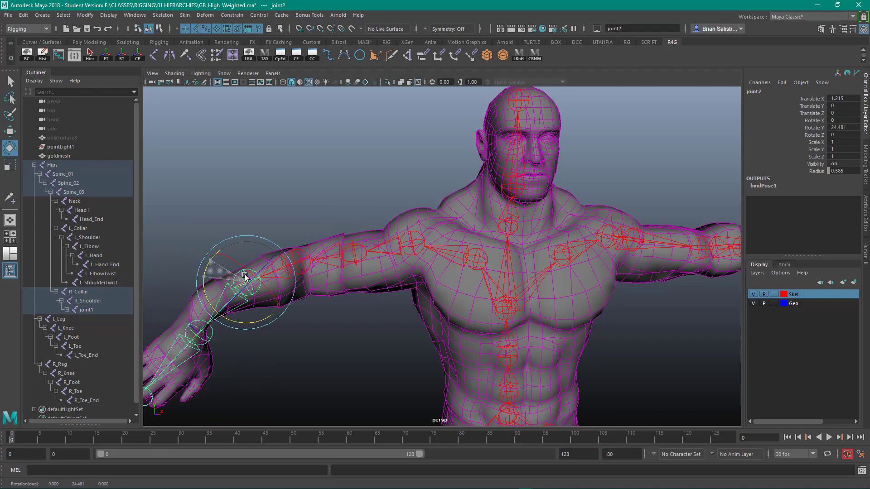
Undo the right arm's test rotations and both inserted joints
left_click(260, 192)
key("ctrl+z")
key("ctrl+z")
key("ctrl+z")
key("ctrl+z")
key("ctrl+z")
key("ctrl+z")
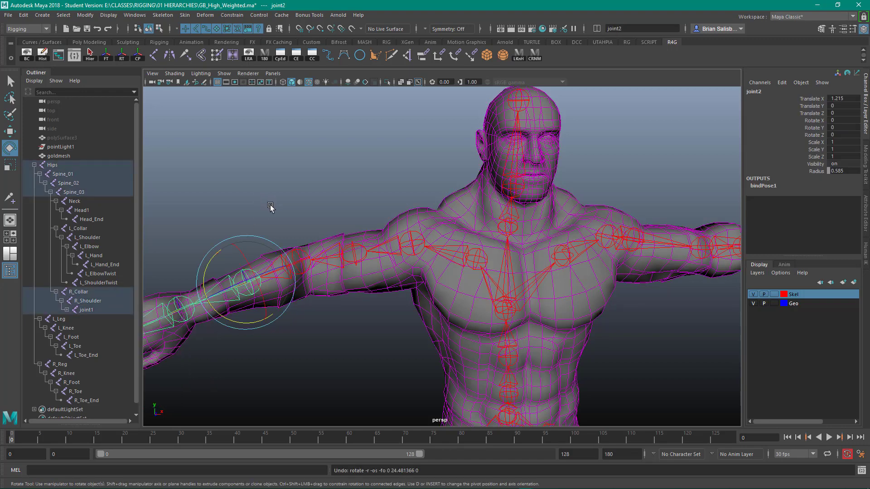
key("ctrl+z")
key("ctrl+z")
key("ctrl+z")
key("ctrl+z")
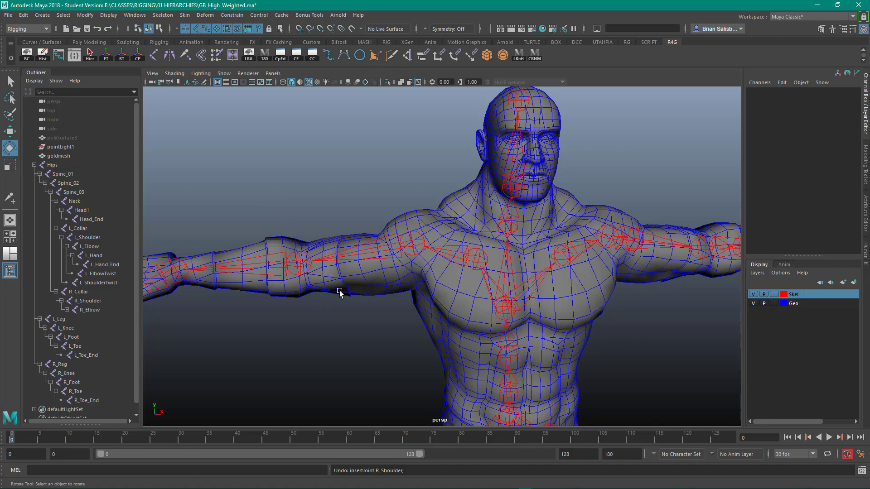
Check goldmesh's influence list in the Paint Skin Weights Tool for the left arm's twist joints, and leave the tool
left_click_drag(340, 292, 448, 337, "alt")
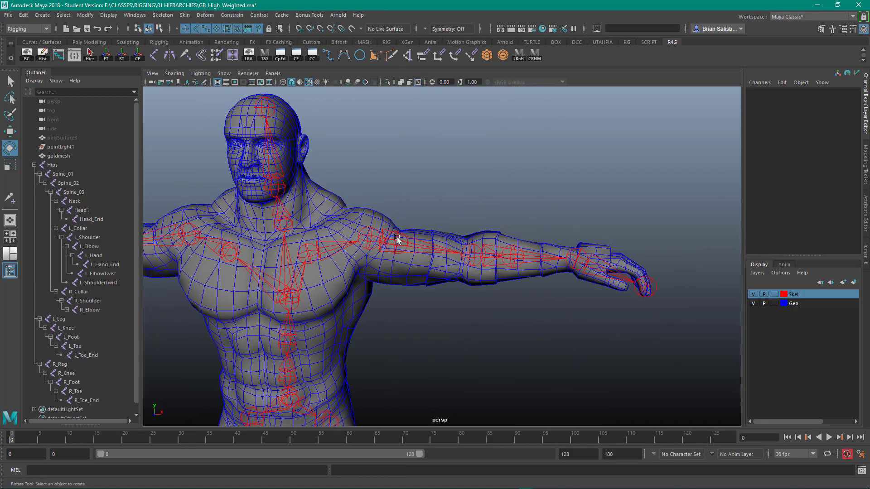
left_click_drag(406, 285, 431, 289, "alt")
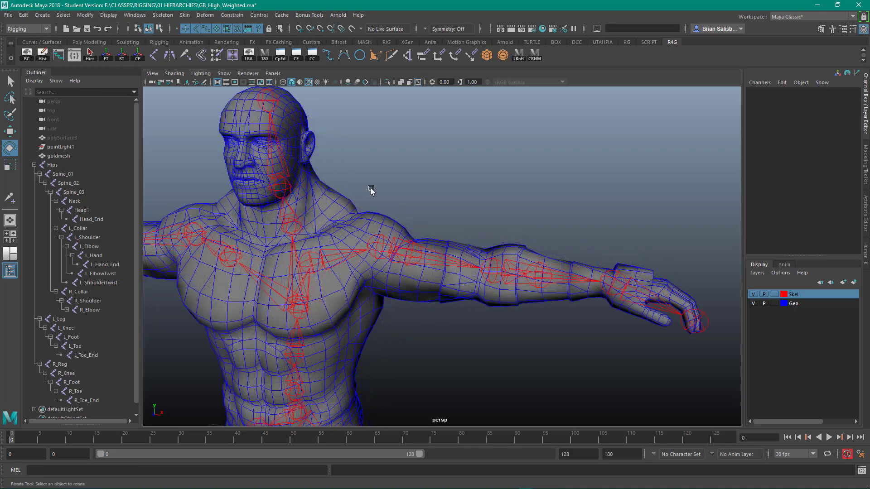
left_click(387, 221)
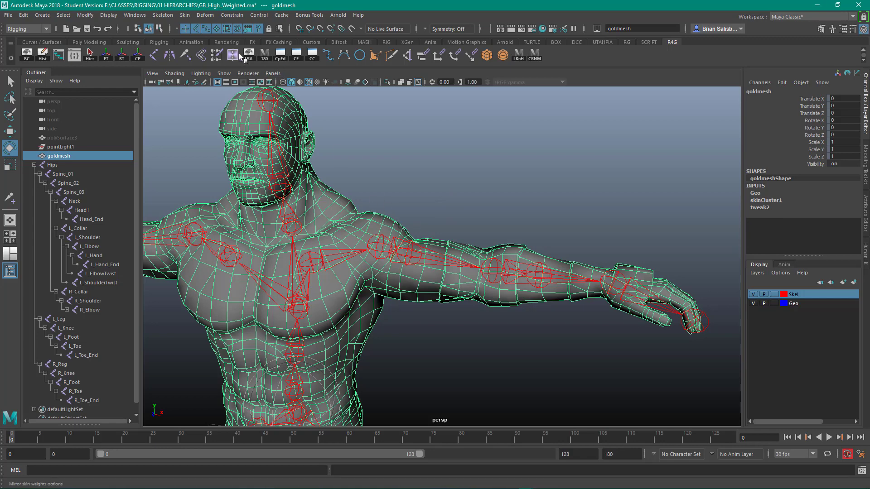
left_click(217, 56)
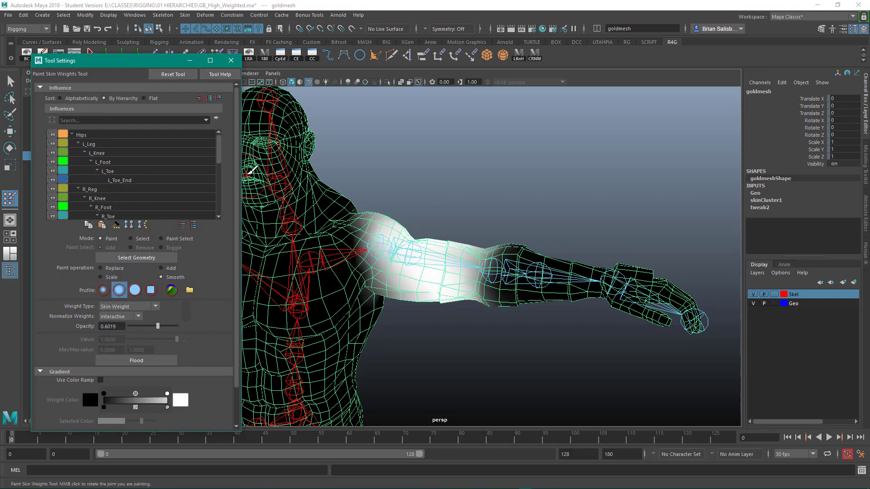
scroll(222, 149, "down", 4)
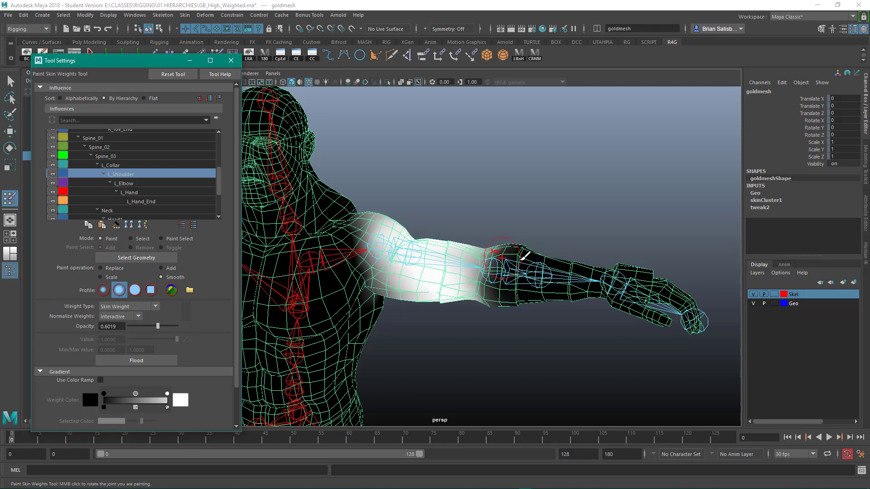
left_click(232, 61)
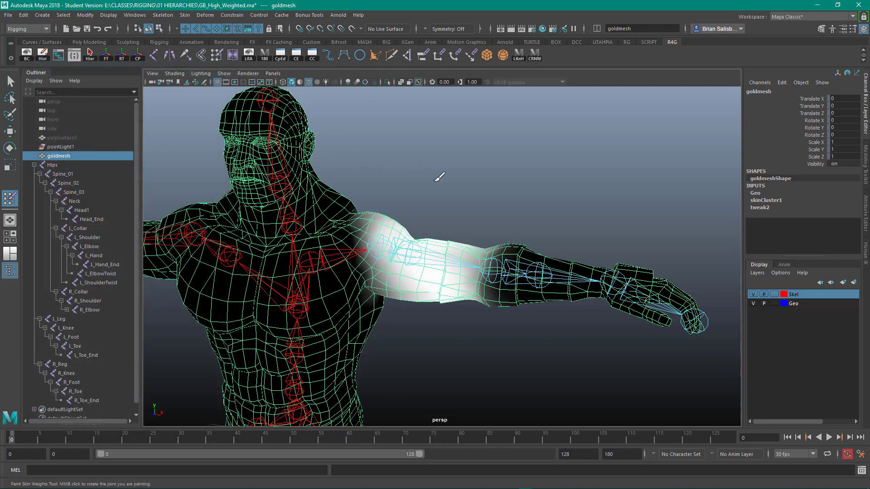
key("q")
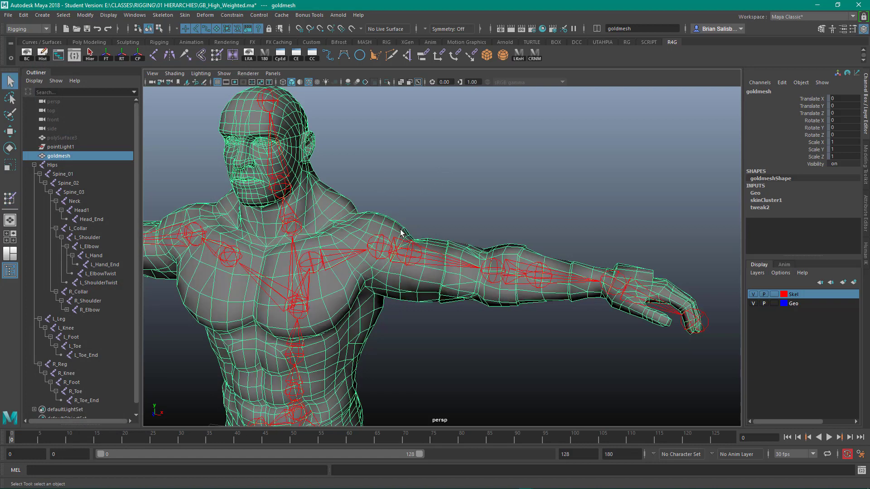
Add L_ShoulderTwist as a skin influence on goldmesh, and place the Add Influence command on the shelf
left_click(372, 152)
left_click_drag(339, 190, 382, 221)
left_click(415, 245)
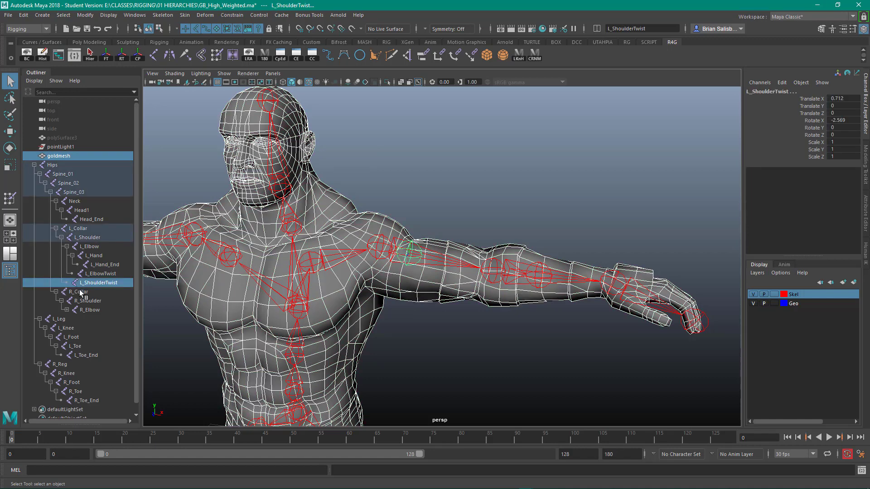
left_click(185, 15)
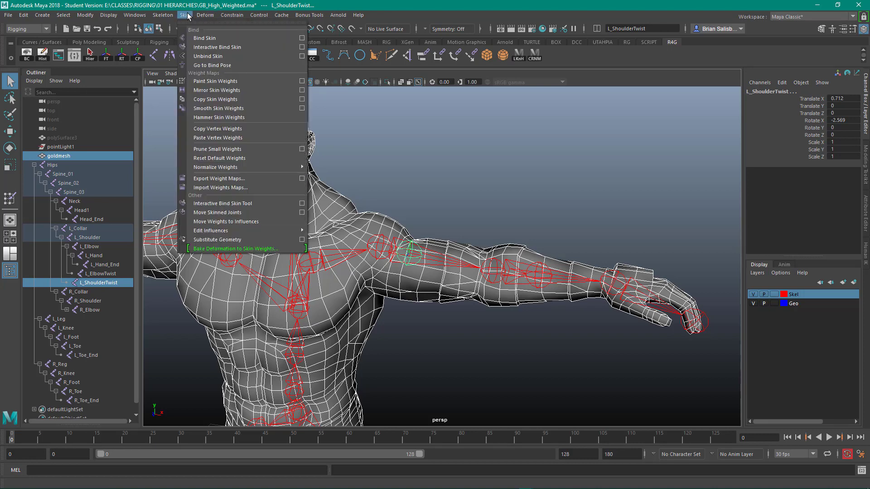
mouse_move(248, 232)
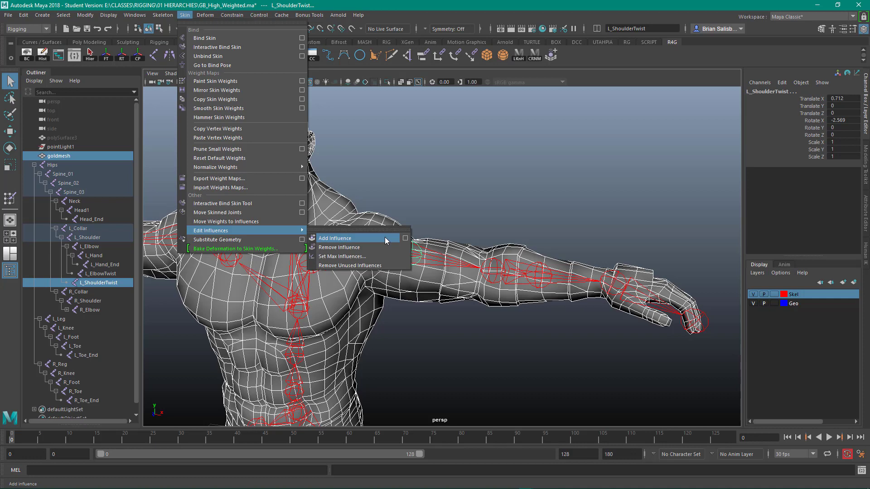
left_click(386, 237)
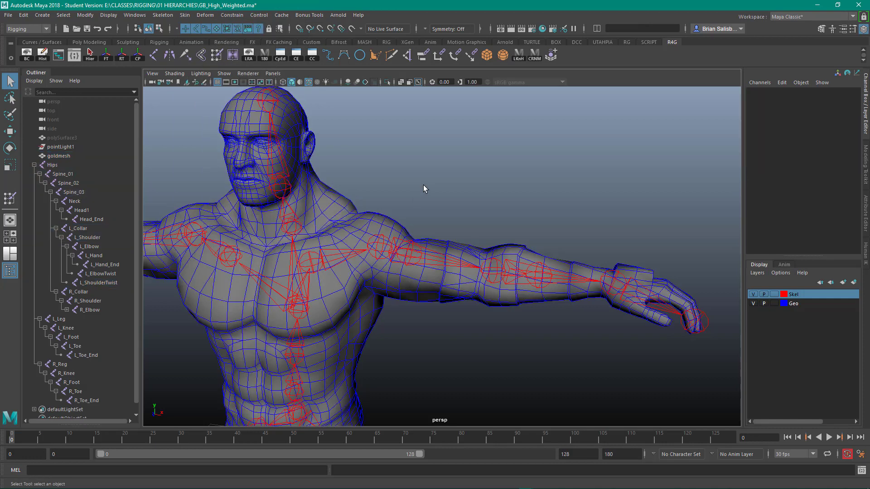
left_click(407, 230)
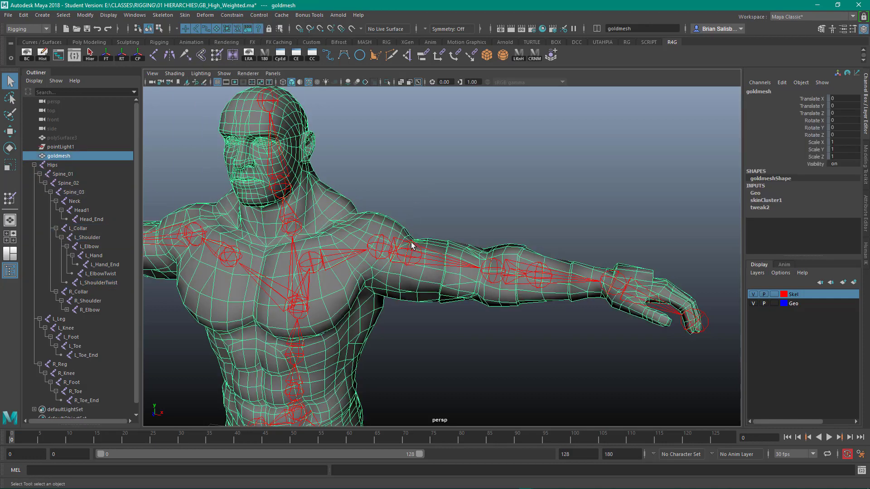
left_click(411, 248)
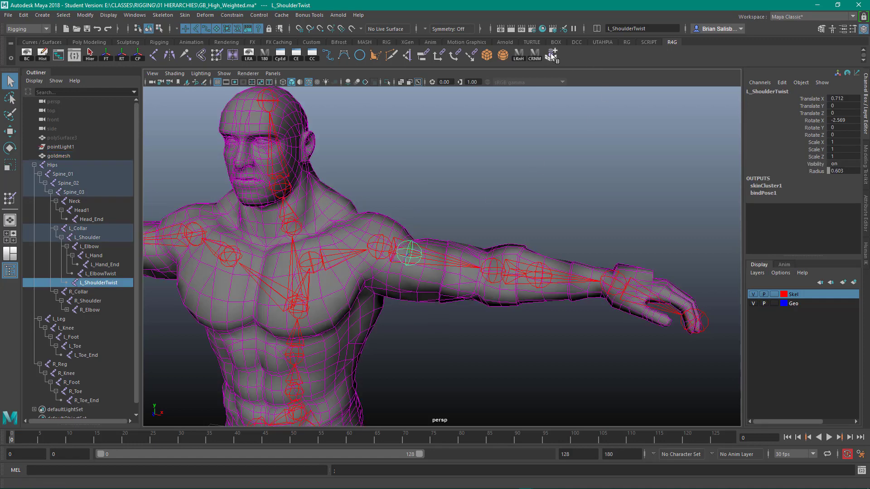
left_click(515, 163)
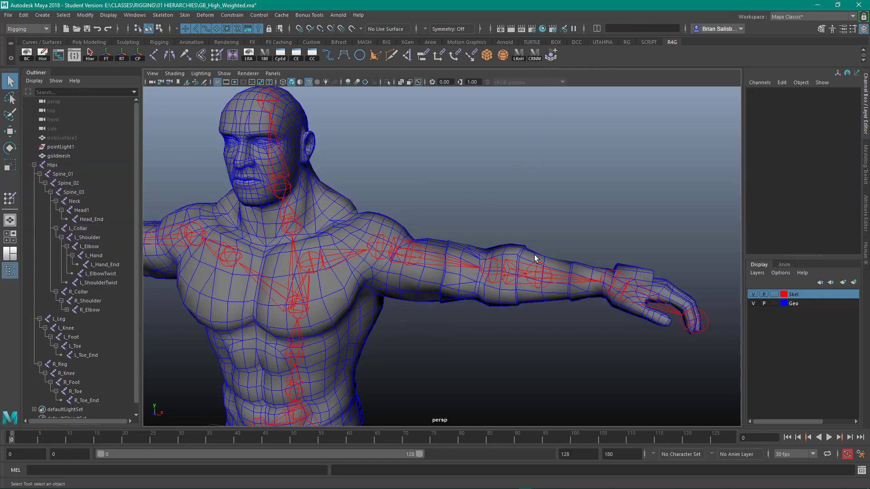
Add L_ElbowTwist as a skin influence on goldmesh
left_click(561, 257)
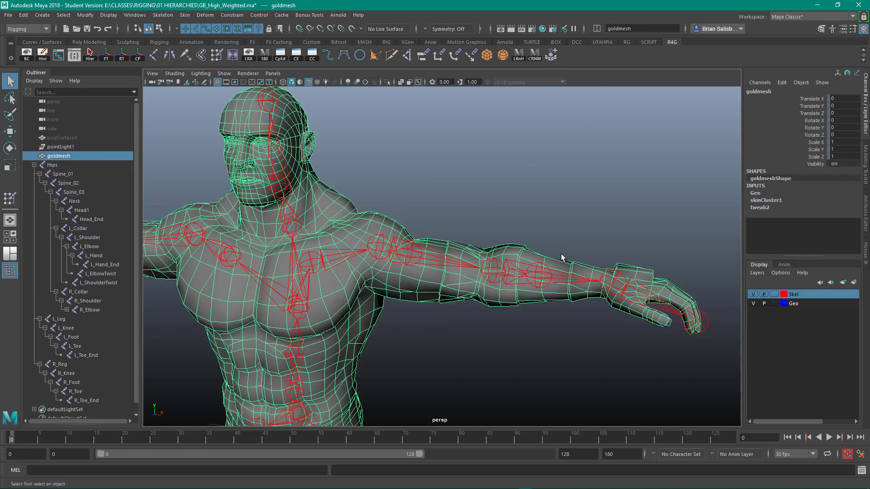
left_click(540, 264, "shift")
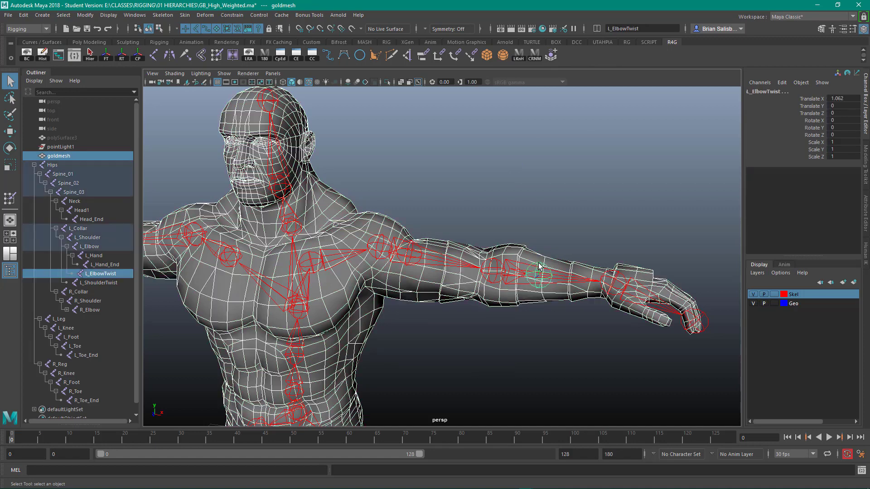
left_click(551, 54)
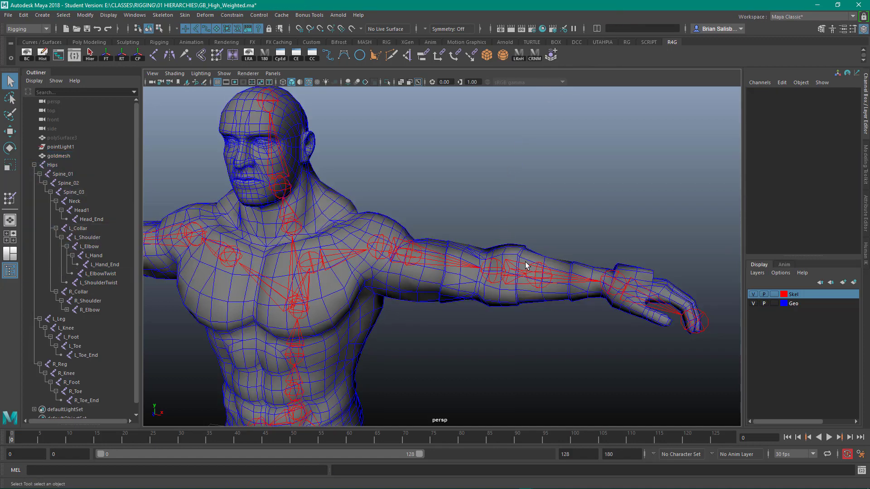
Start the Paint Skin Weights Tool on goldmesh and display the weights of L_ElbowTwist
left_click(361, 207)
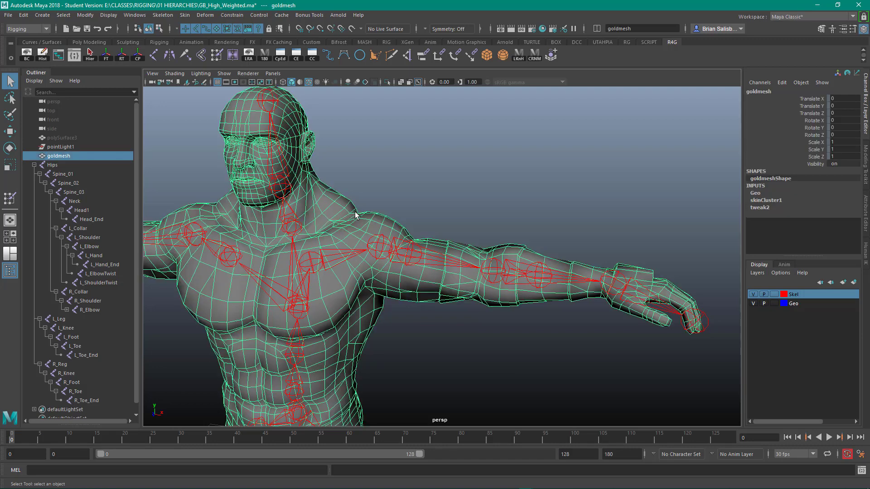
left_click(217, 54)
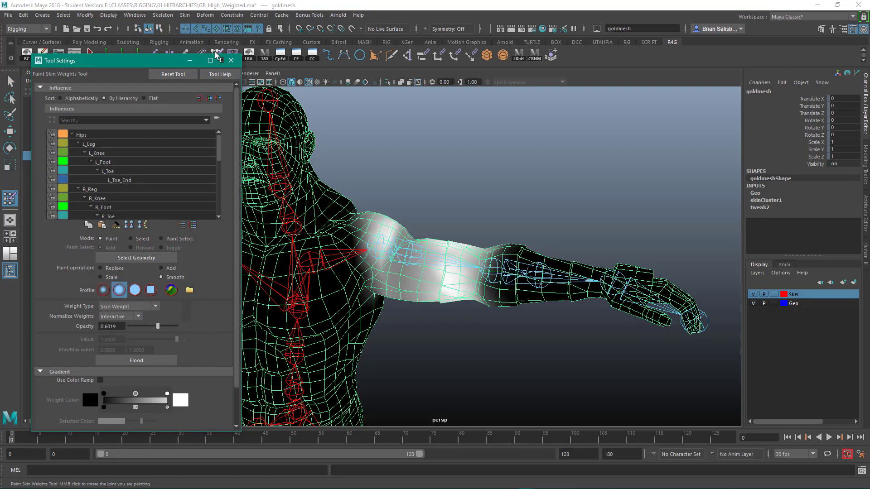
scroll(186, 160, "down", 5)
scroll(185, 164, "down", 2)
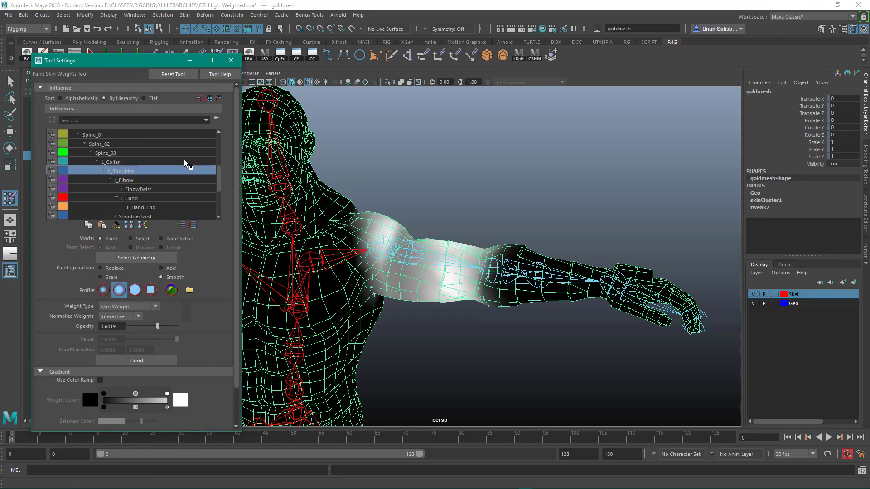
left_click(155, 192)
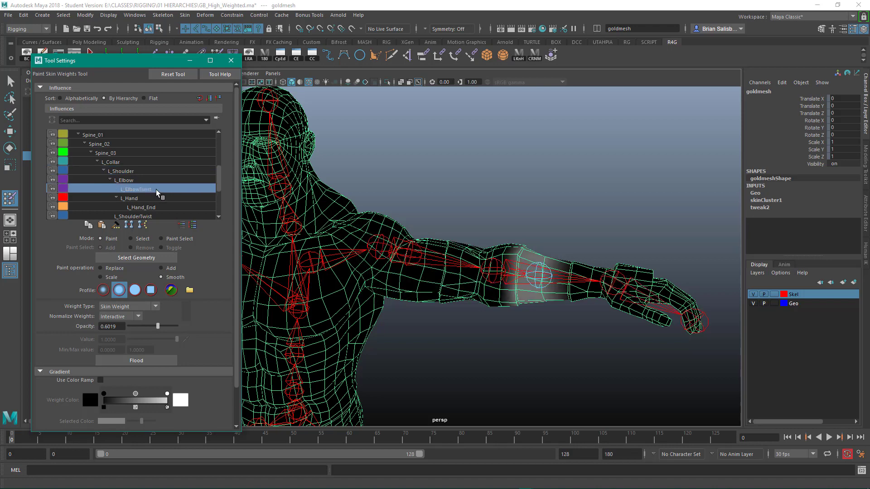
Paint L_ShoulderTwist weights over the front and back of the left shoulder with Replace at value 1 and opacity 0.3398
scroll(161, 189, "down", 1)
left_click(151, 190)
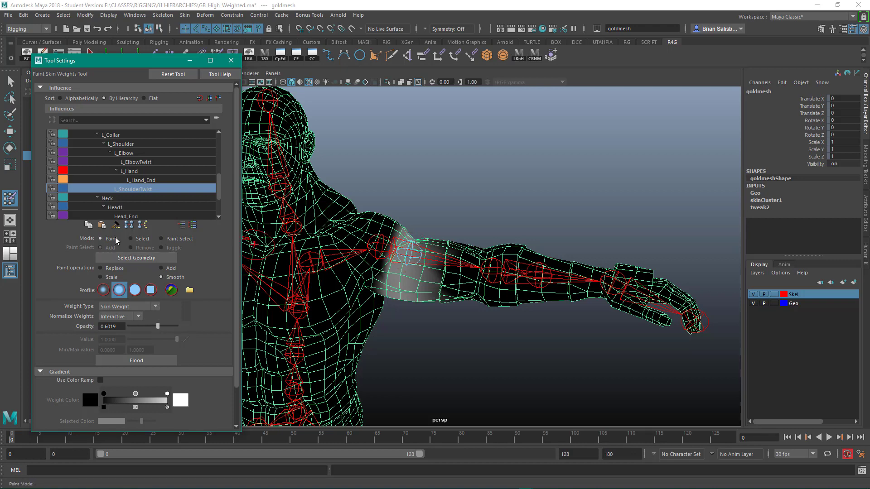
left_click(113, 268)
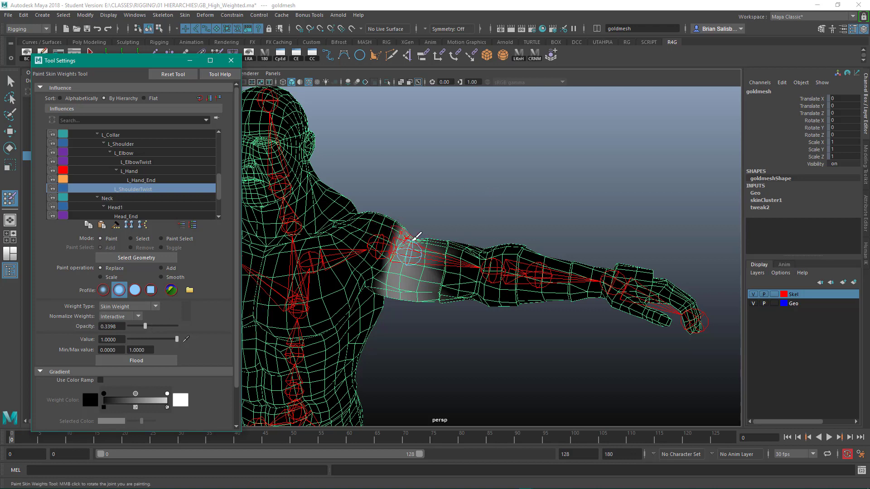
right_click_drag(417, 237, 411, 221)
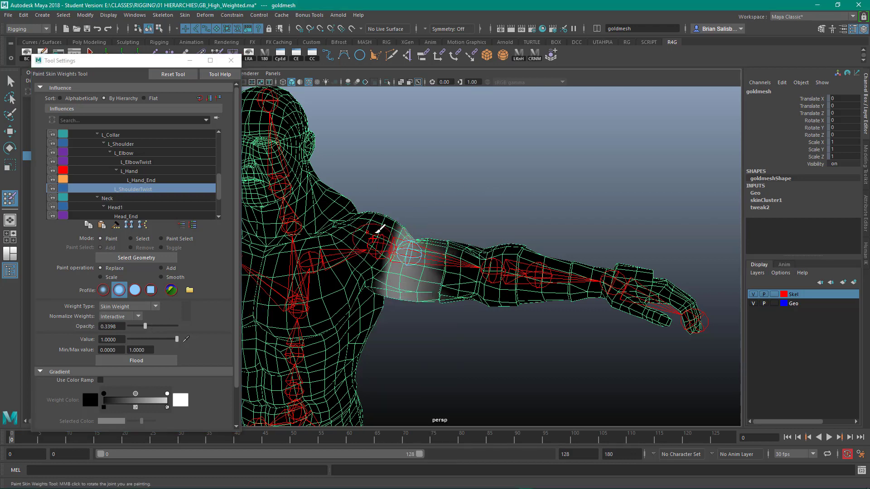
key("b")
mouse_move(370, 233)
left_mouse_down()
mouse_move(381, 228)
mouse_move(377, 248)
mouse_move(370, 240)
mouse_move(382, 229)
mouse_move(353, 226)
mouse_move(359, 247)
mouse_move(378, 251)
mouse_move(362, 237)
mouse_move(368, 230)
mouse_move(380, 257)
left_mouse_up()
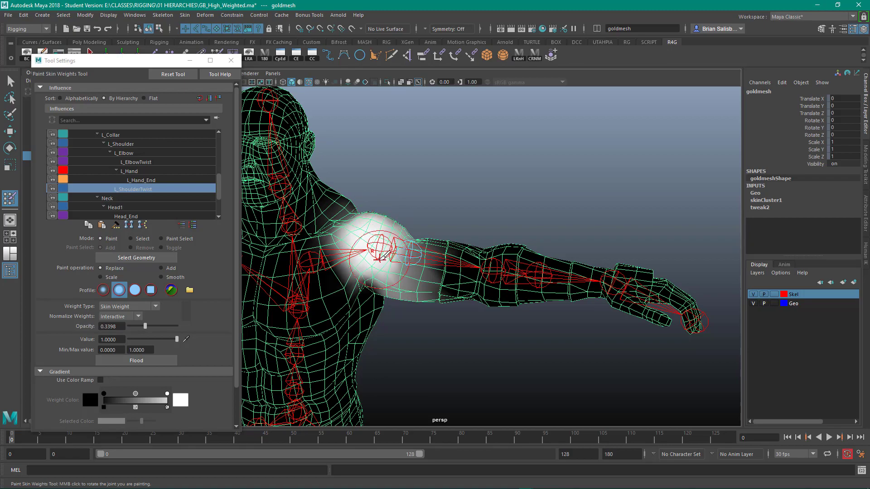
left_click_drag(431, 219, 242, 238, "alt")
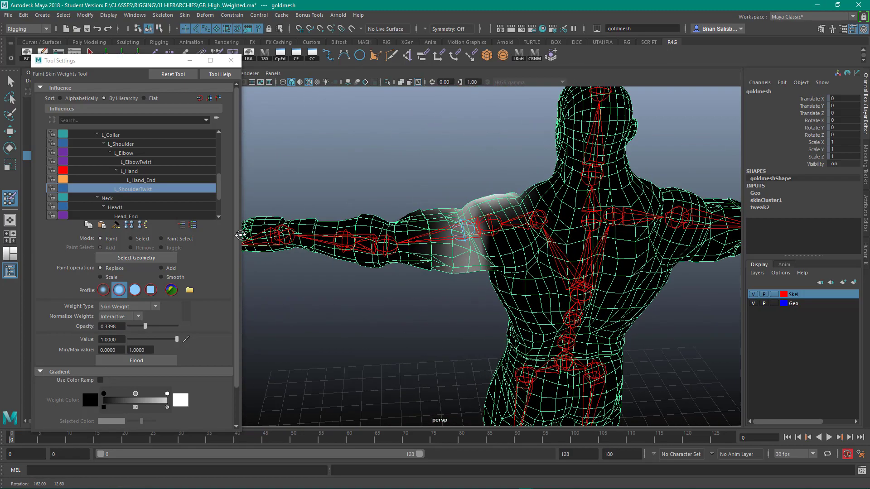
mouse_move(517, 202)
left_mouse_down()
mouse_move(529, 225)
mouse_move(512, 235)
mouse_move(493, 227)
mouse_move(508, 225)
left_mouse_up()
Paint L_ElbowTwist weights with Replace at value 1 all around the left elbow and upper forearm
right_click_drag(431, 301, 457, 307, "alt")
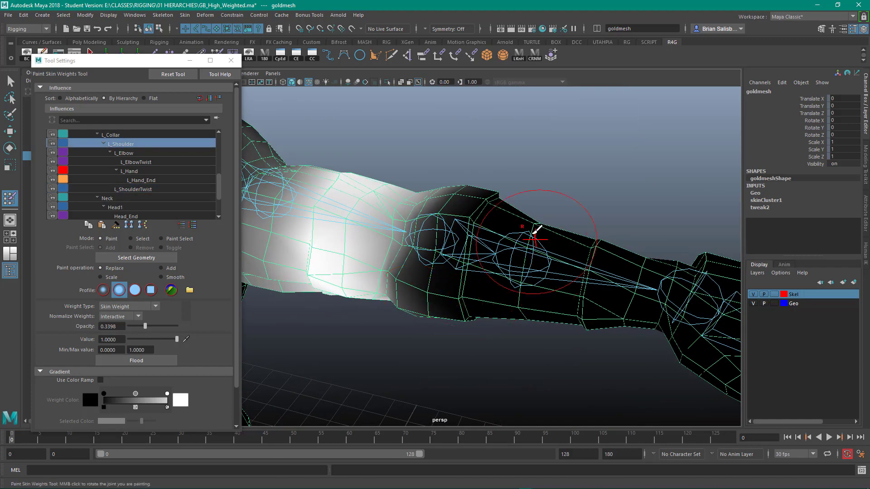
right_click_drag(522, 222, 524, 214)
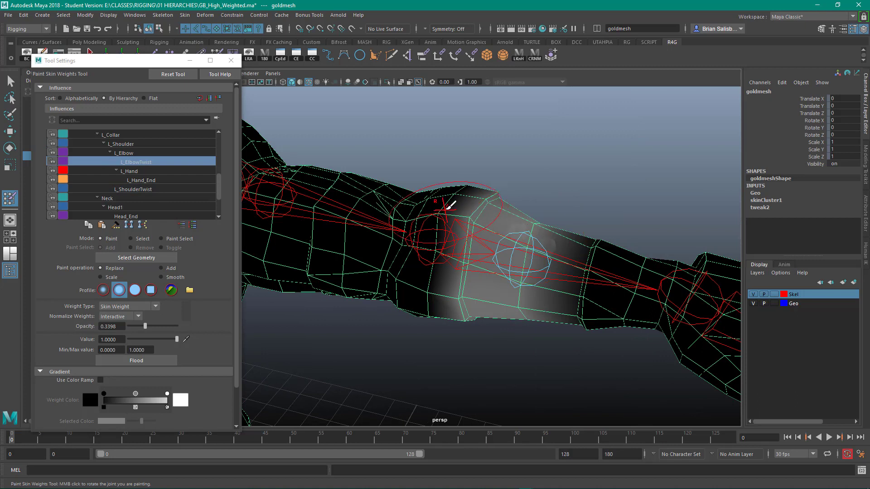
mouse_move(453, 204)
left_mouse_down()
mouse_move(447, 223)
mouse_move(452, 197)
mouse_move(436, 243)
mouse_move(448, 312)
mouse_move(278, 322)
left_mouse_up()
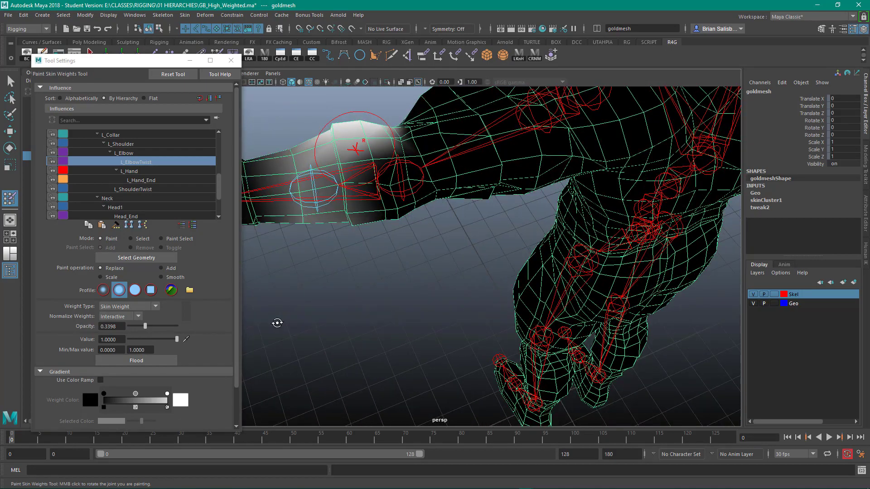
mouse_move(389, 135)
left_mouse_down()
mouse_move(395, 176)
mouse_move(359, 181)
mouse_move(375, 152)
mouse_move(400, 230)
left_mouse_up()
mouse_move(357, 349)
left_mouse_down("alt")
mouse_move(598, 303)
mouse_move(561, 273)
left_mouse_up("alt")
left_click_drag(528, 134, 526, 244)
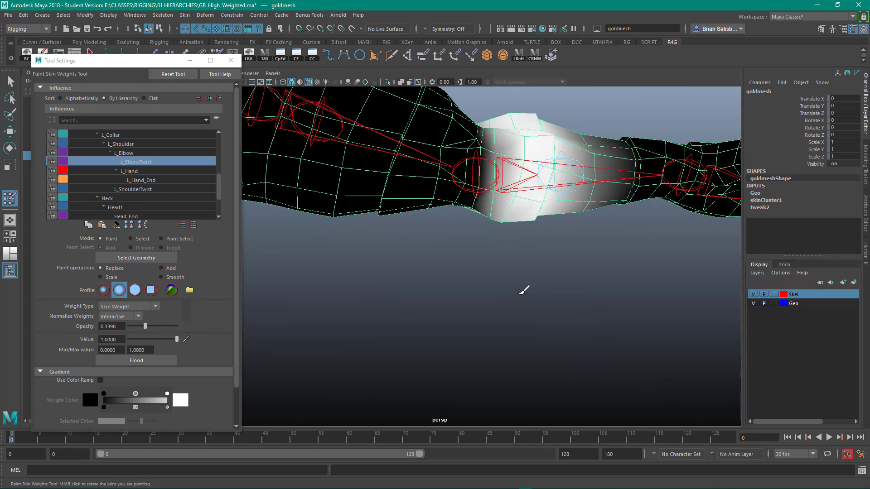
left_click_drag(520, 293, 493, 224, "alt")
left_click_drag(485, 157, 490, 217)
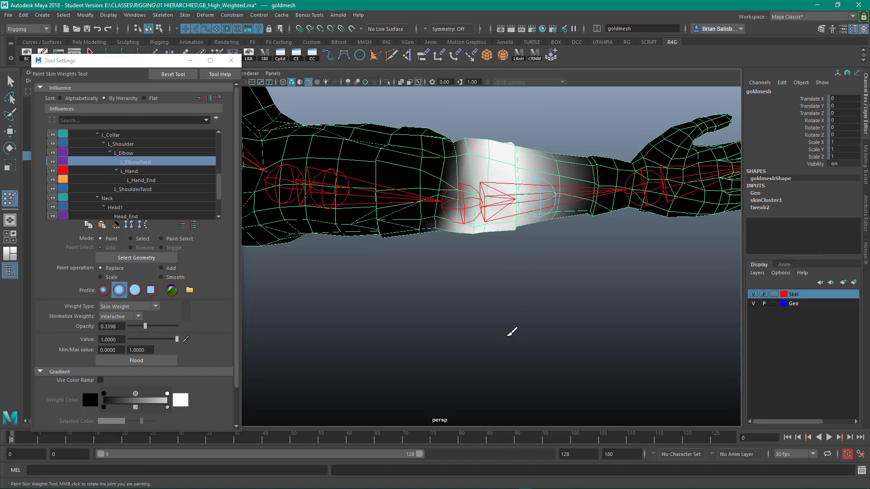
left_click_drag(538, 140, 582, 227, "alt")
right_click_drag(582, 228, 555, 228, "alt")
left_click_drag(554, 228, 529, 245, "alt")
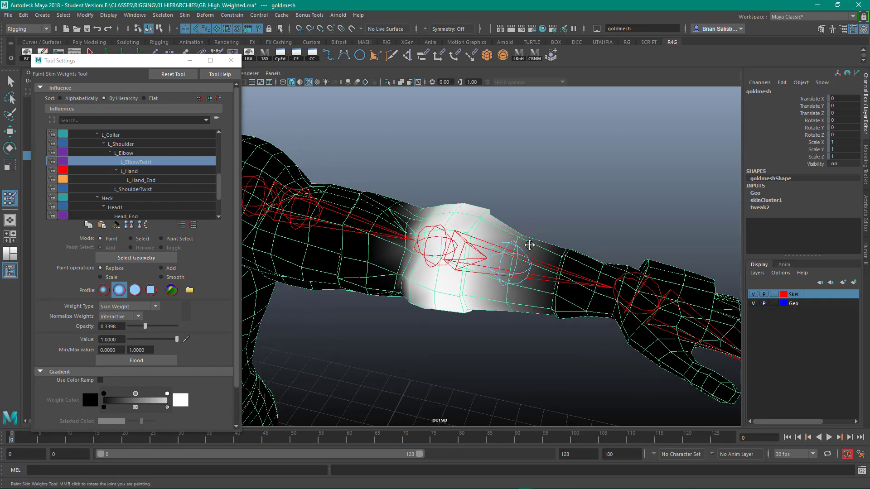
middle_click_drag(529, 245, 504, 256, "alt")
left_click_drag(466, 231, 479, 309)
left_click_drag(487, 245, 478, 280)
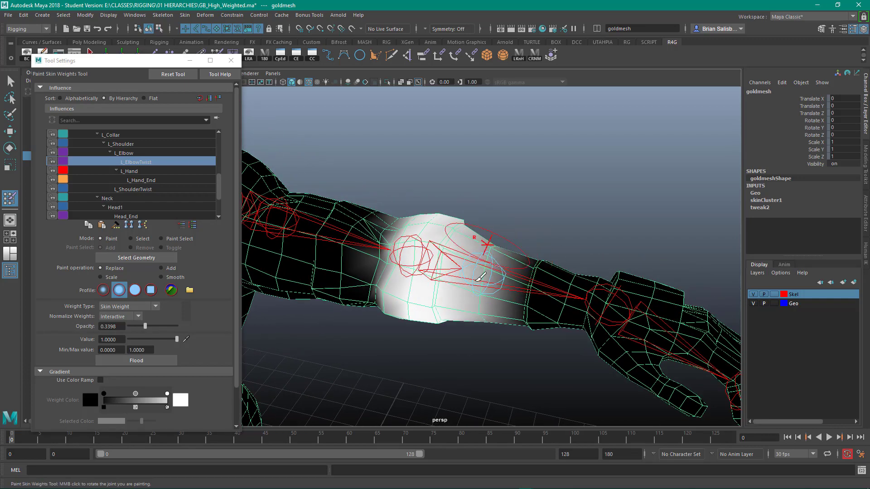
Remove L_Elbow's leftover weights around the left elbow crease by painting with Replace at value 0
right_click_drag(415, 236, 417, 218)
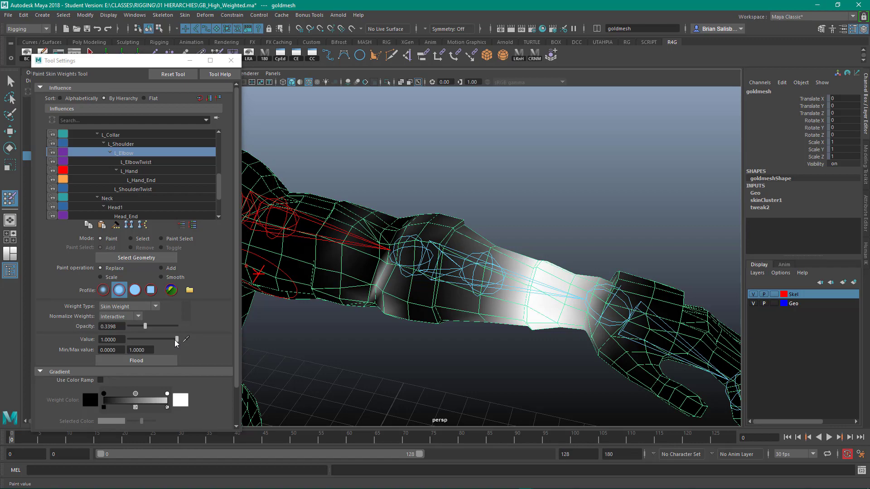
left_click_drag(176, 341, 108, 346)
mouse_move(383, 256)
left_mouse_down()
mouse_move(379, 276)
mouse_move(383, 251)
left_mouse_up()
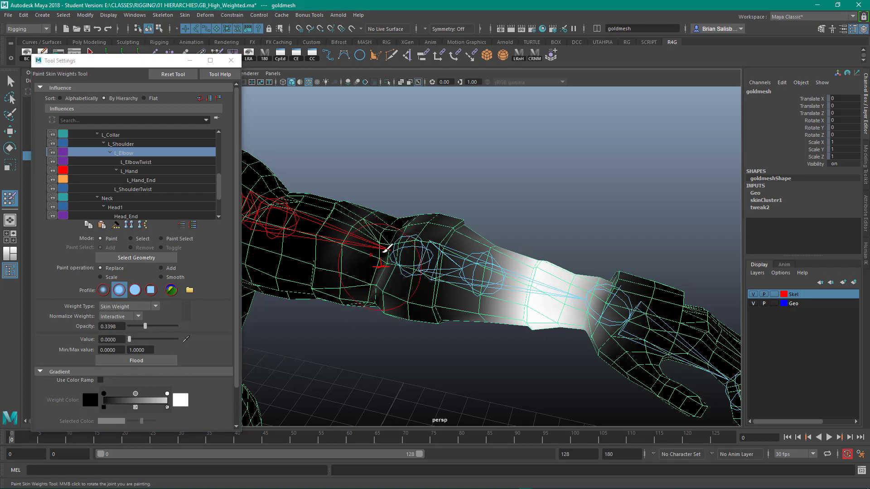
mouse_move(403, 341)
left_mouse_down("alt")
mouse_move(398, 254)
mouse_move(413, 235)
mouse_move(402, 227)
left_mouse_up("alt")
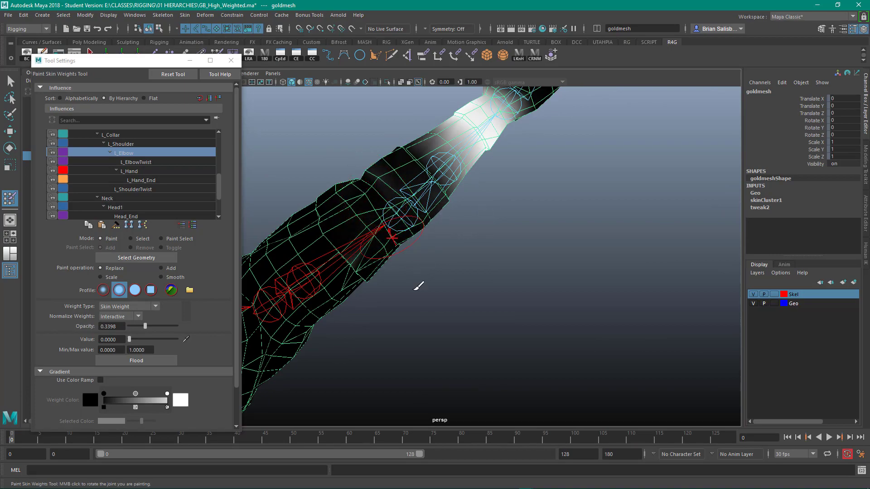
left_click_drag(479, 283, 449, 359, "alt")
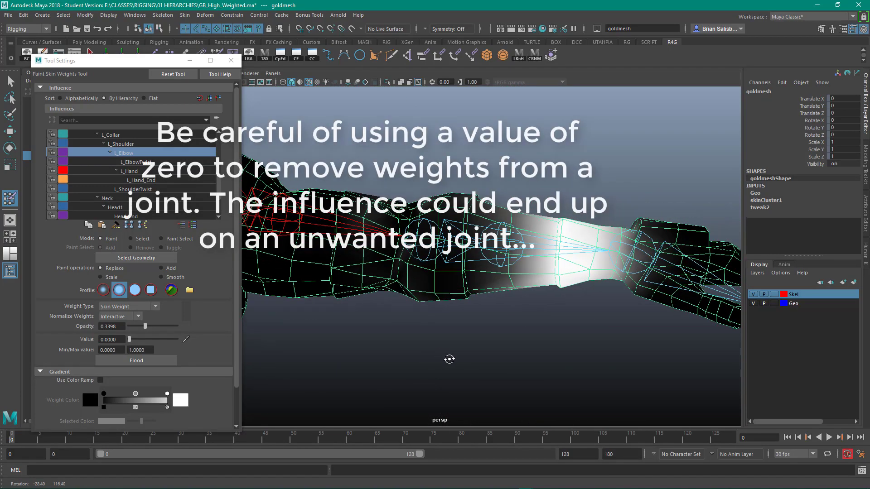
Leave the weight painting tool and scrub the opening frames back to frame 0 to check the left arm's deformation
middle_click_drag(448, 359, 484, 352, "alt")
right_click_drag(484, 352, 384, 312, "alt")
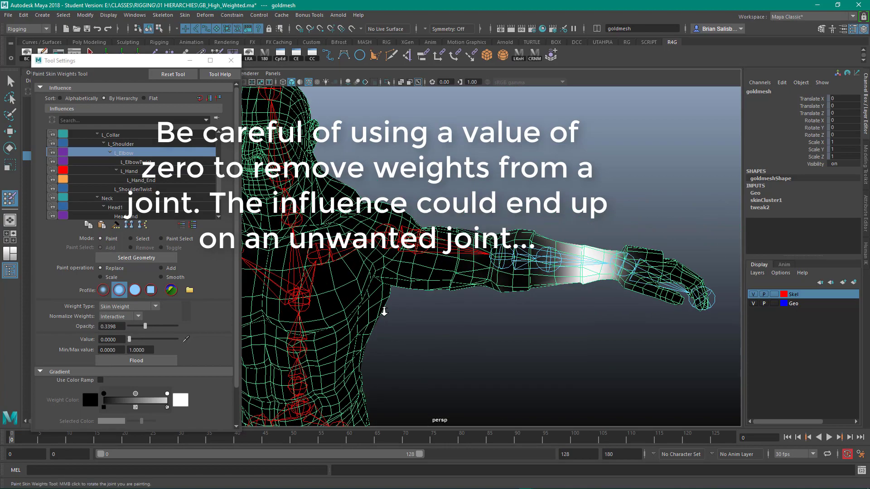
key("q")
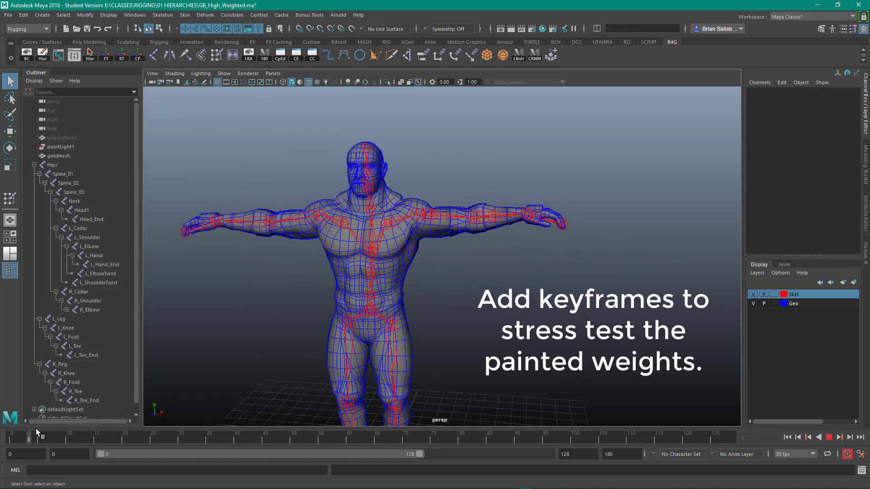
left_click_drag(37, 433, 6, 440)
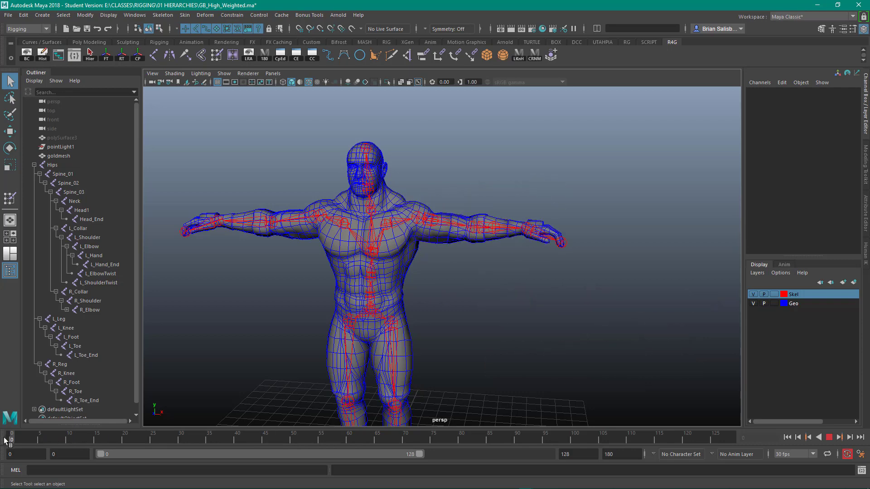